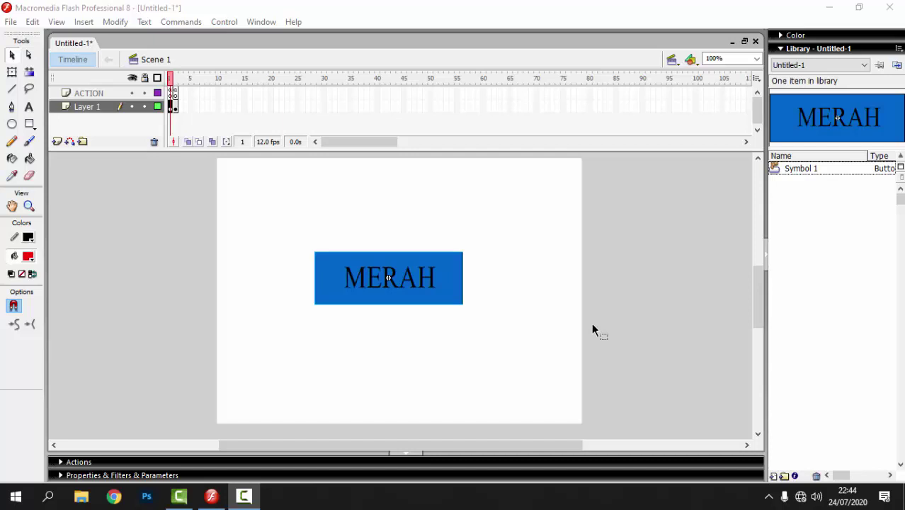
Test the movie, try the MERAH button in the preview, and close the preview
left_click(593, 326)
key("ctrl+Return")
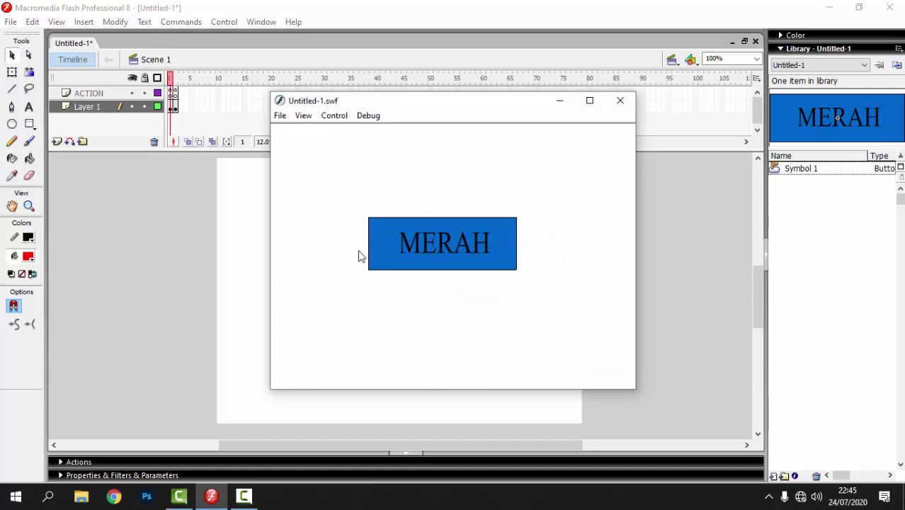
left_click(431, 257)
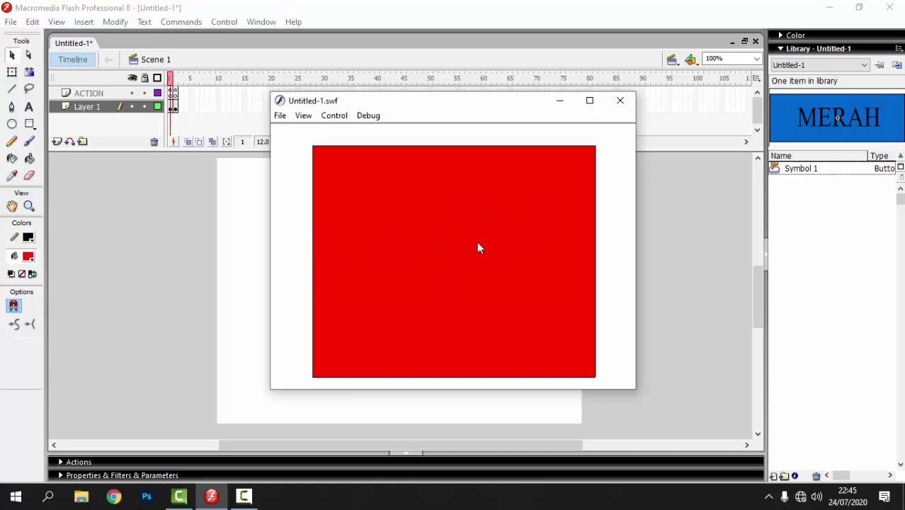
left_click(620, 100)
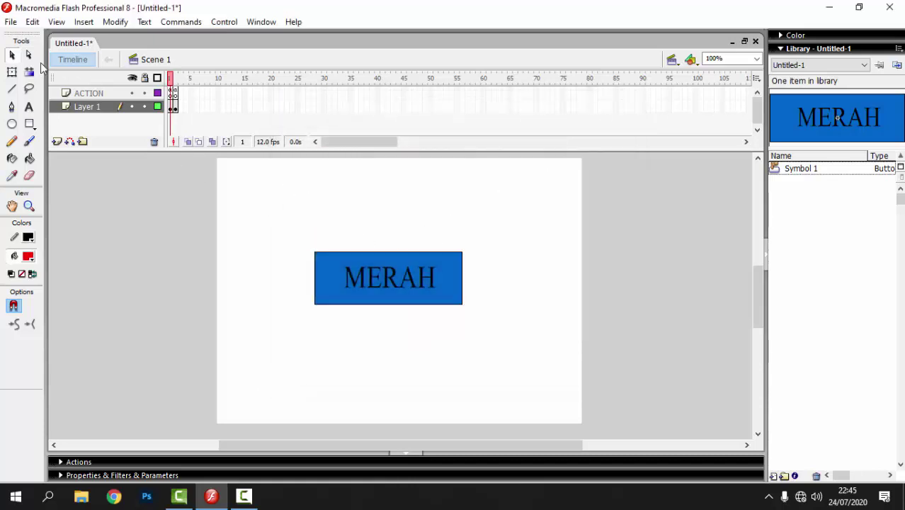
Create a new blank Flash document
left_click(11, 21)
left_click(12, 22)
left_click(12, 21)
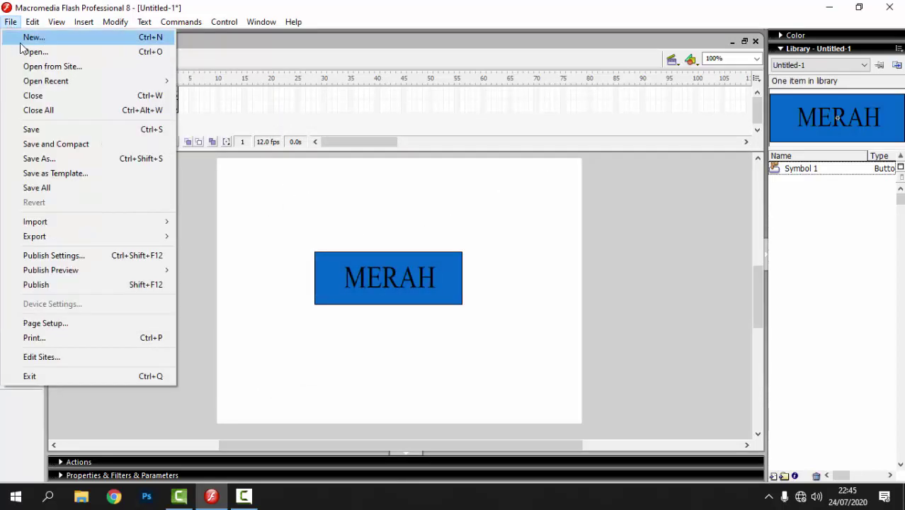
left_click(29, 36)
left_click(584, 367)
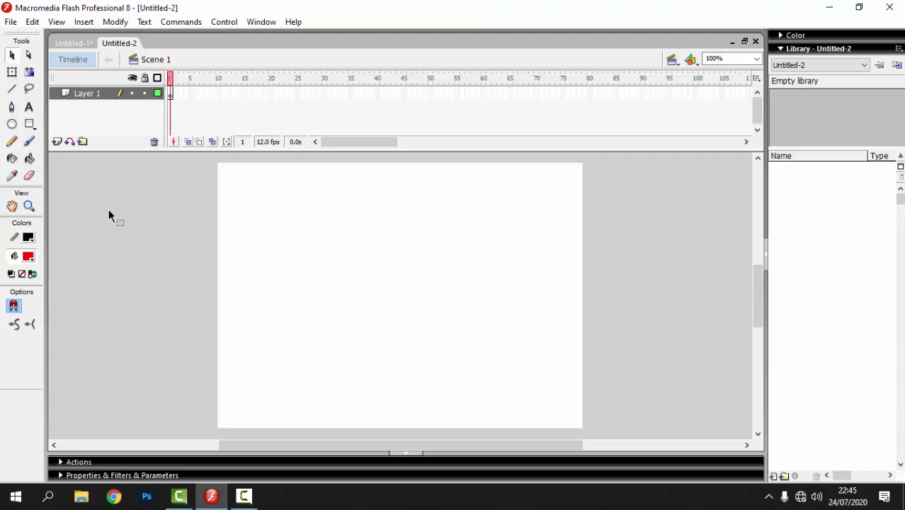
Rename Layer 1 in the timeline as "button"
double_click(88, 95)
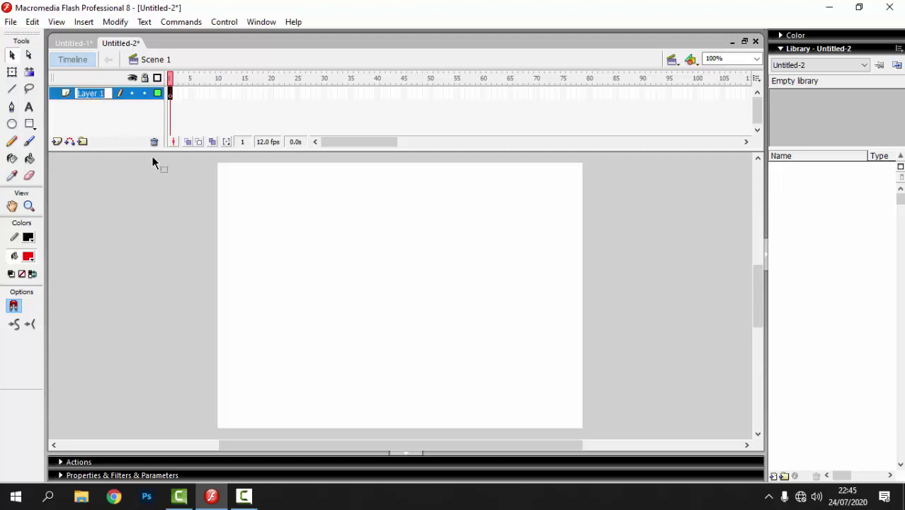
type("button")
key("Return")
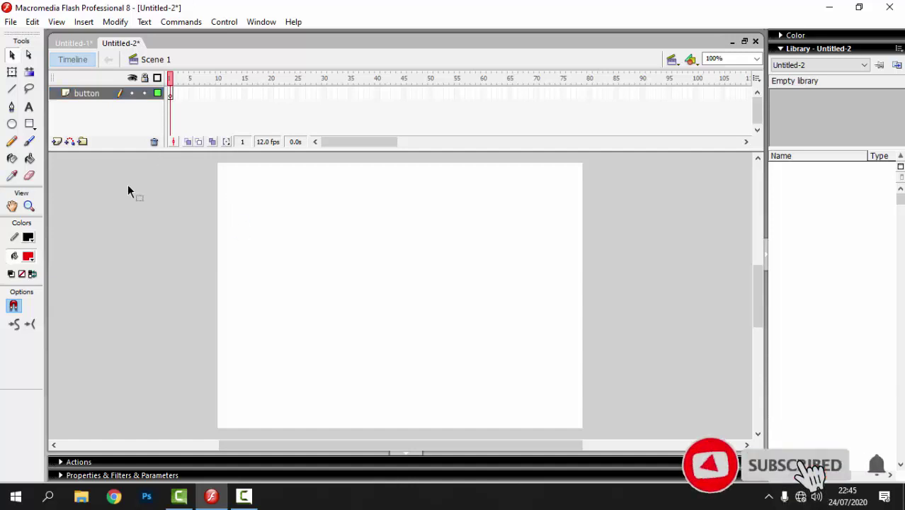
Add a new layer above the button layer and name it "action"
left_click(54, 144)
double_click(83, 94)
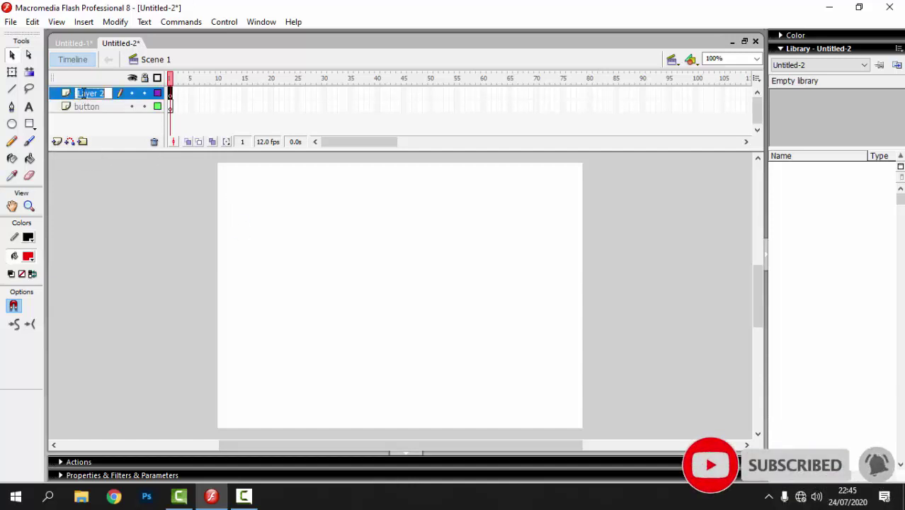
type("actin")
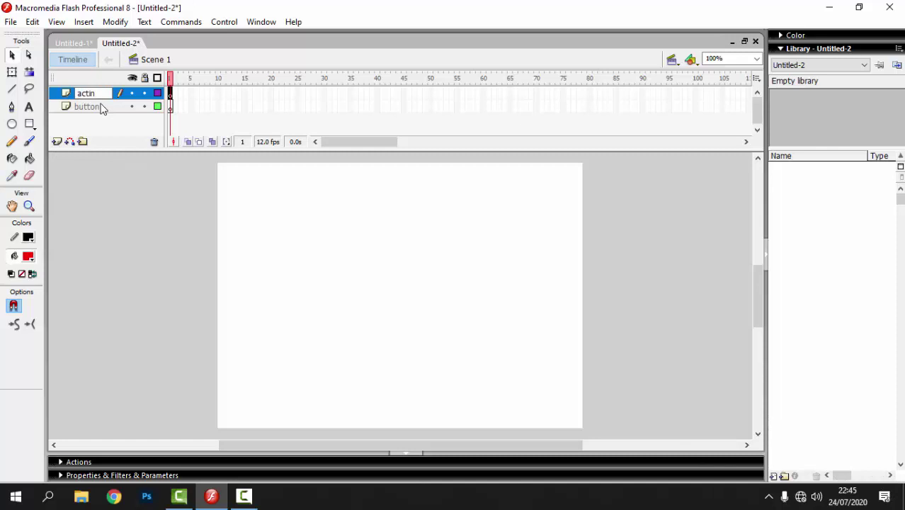
key("BackSpace")
key("BackSpace")
type("ion")
left_click(124, 241)
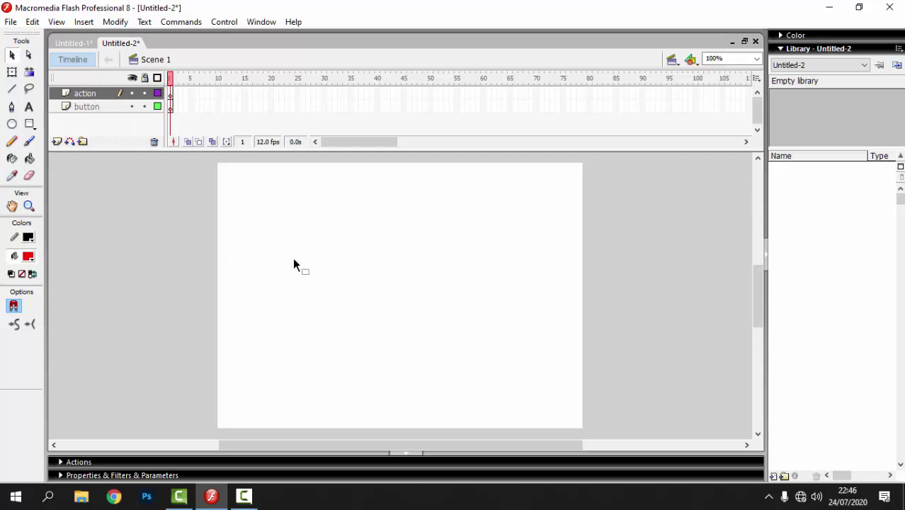
Draw a wide red rectangle with a black outline on the button layer and move it near the middle of the stage
left_click(92, 107)
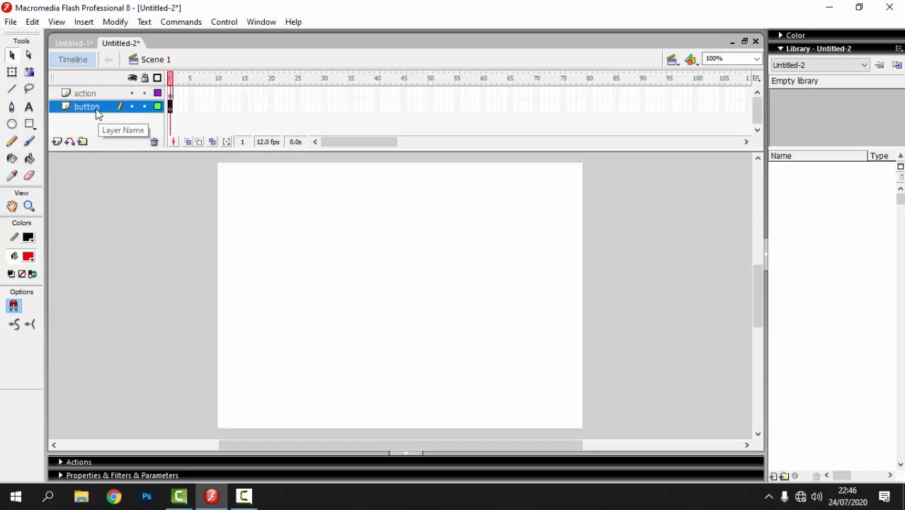
left_click(30, 124)
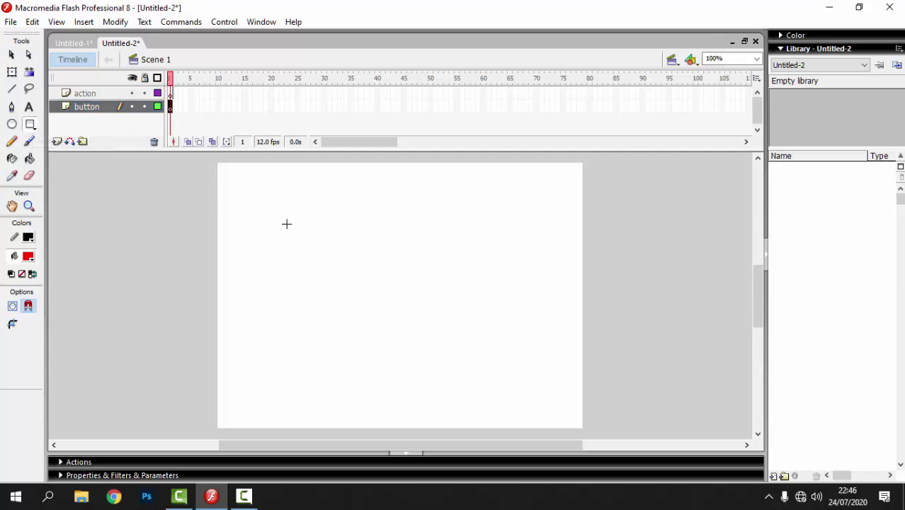
left_click_drag(287, 216, 486, 287)
left_click(12, 55)
left_click_drag(272, 197, 499, 324)
left_click_drag(446, 278, 450, 302)
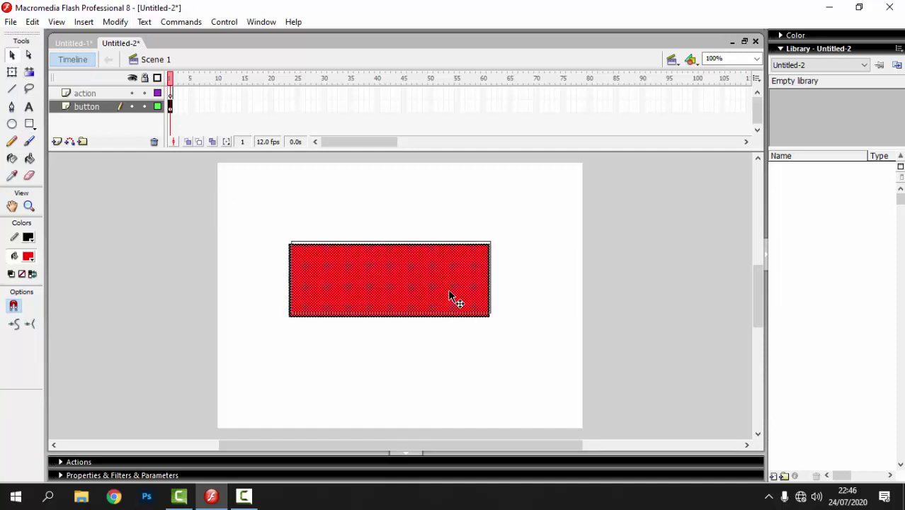
left_click(125, 182)
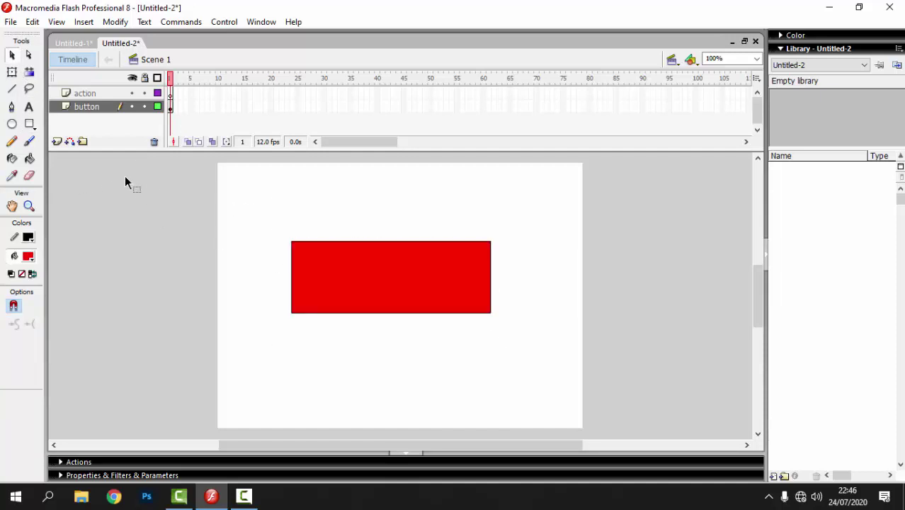
Add the text "BIRU" in black (#000000) above the red rectangle
left_click(29, 107)
left_click(347, 200)
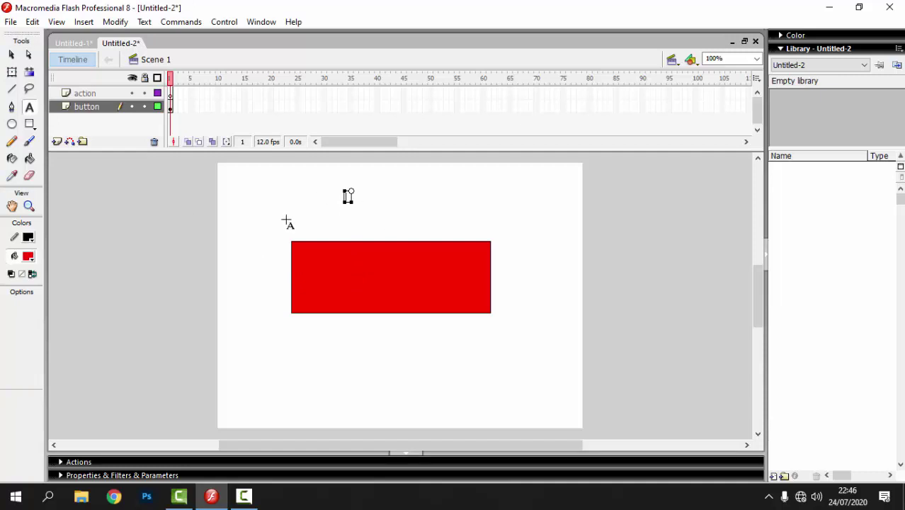
left_click(29, 256)
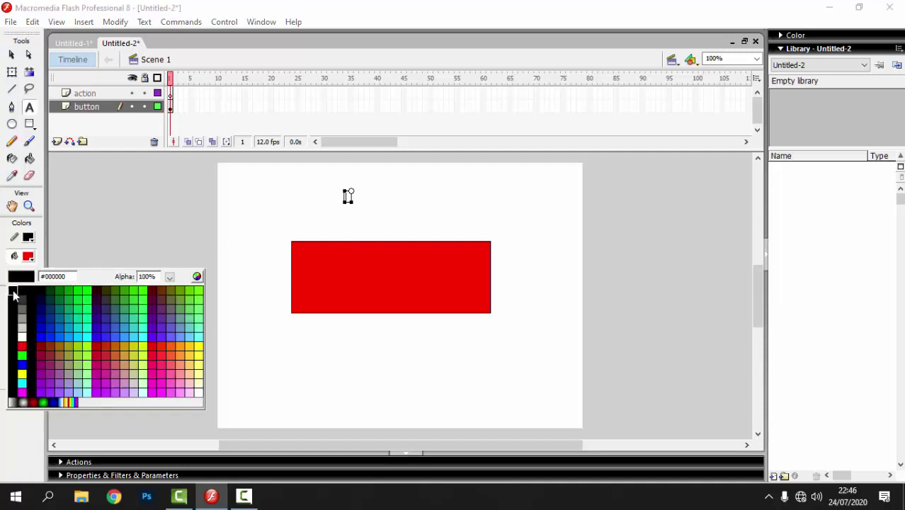
left_click(20, 300)
type("BIR")
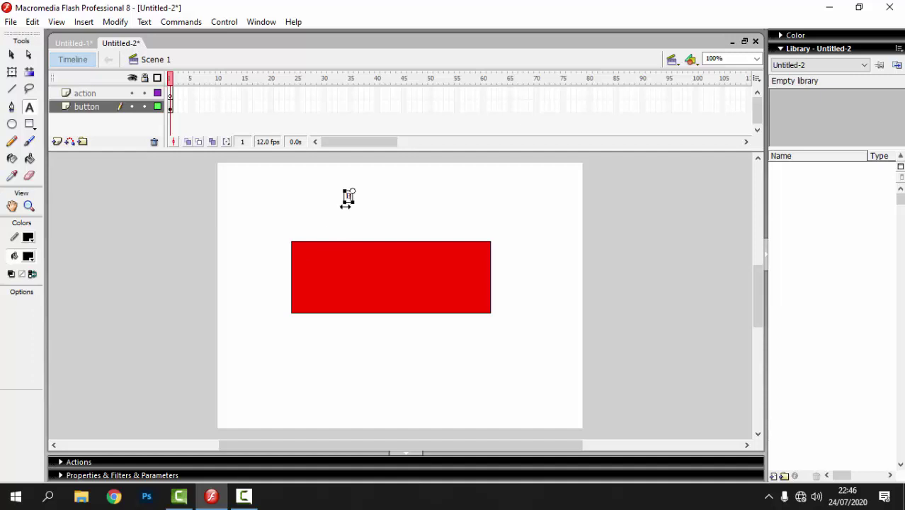
type("U")
left_click(12, 56)
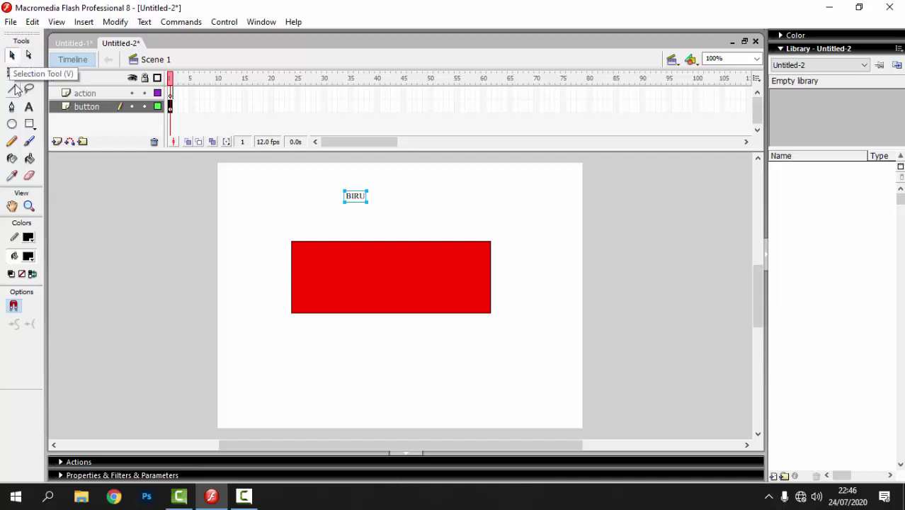
Enlarge the BIRU text with Free Transform and centre it on the red rectangle
left_click(12, 71)
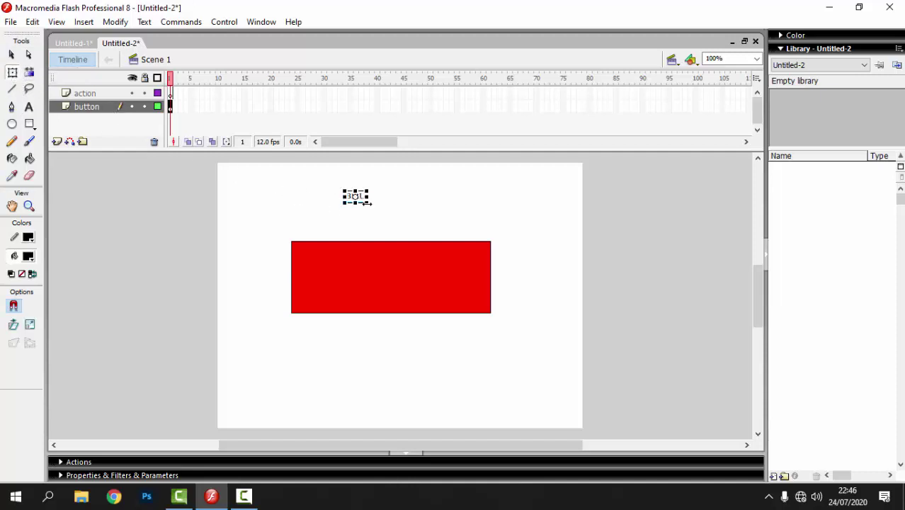
left_click_drag(368, 190, 430, 163)
left_click_drag(415, 202, 449, 281)
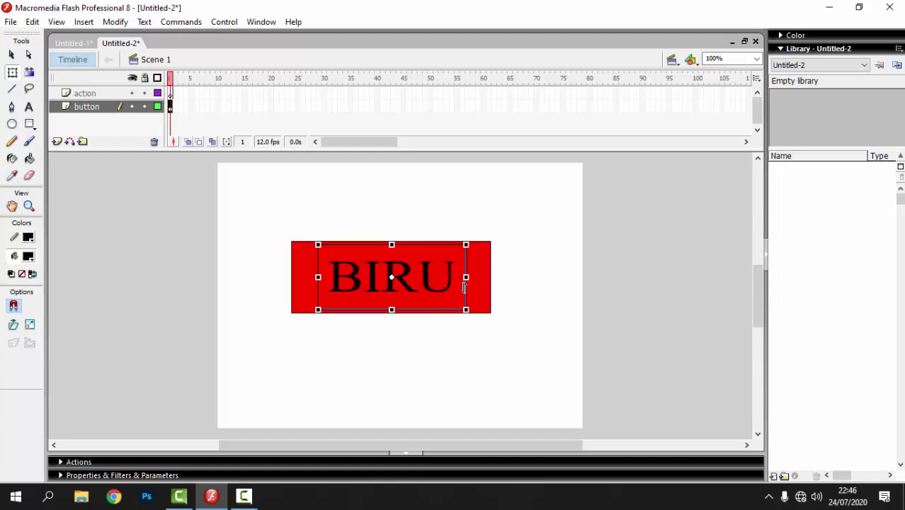
left_click(518, 287)
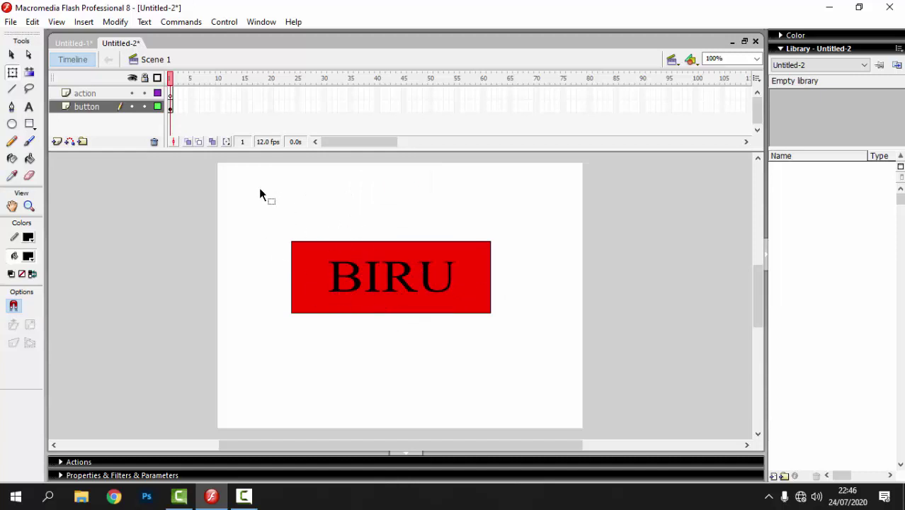
Convert the red rectangle and its text together into a Button symbol named "BIRU"
left_click_drag(243, 211, 562, 378)
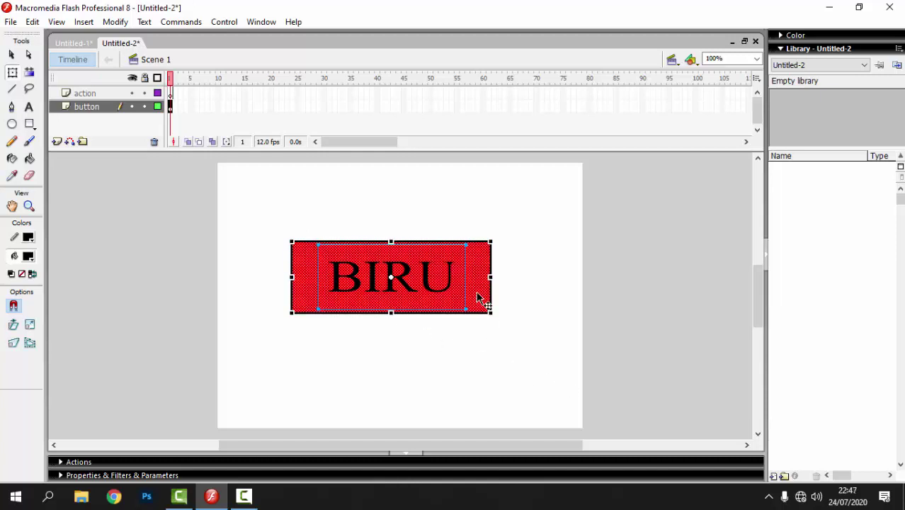
right_click(477, 291)
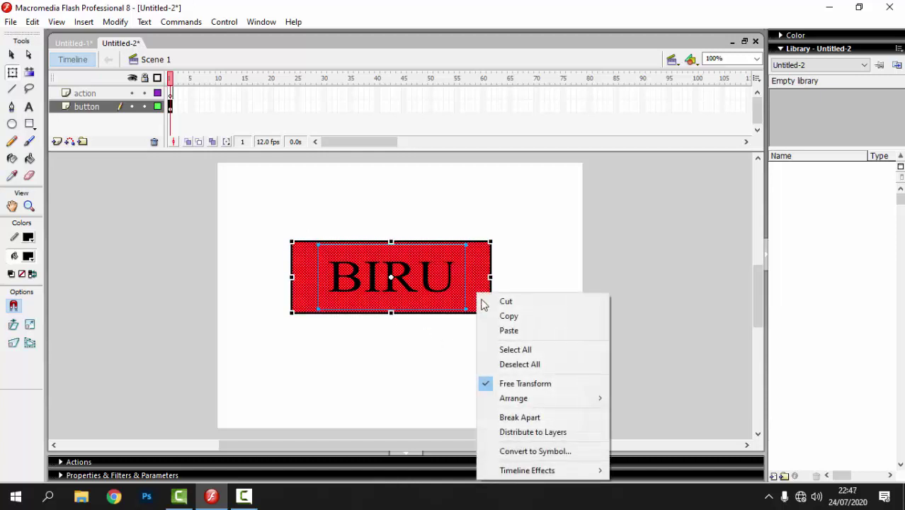
left_click(533, 451)
left_click(403, 128)
left_click_drag(404, 128, 365, 131)
type("B")
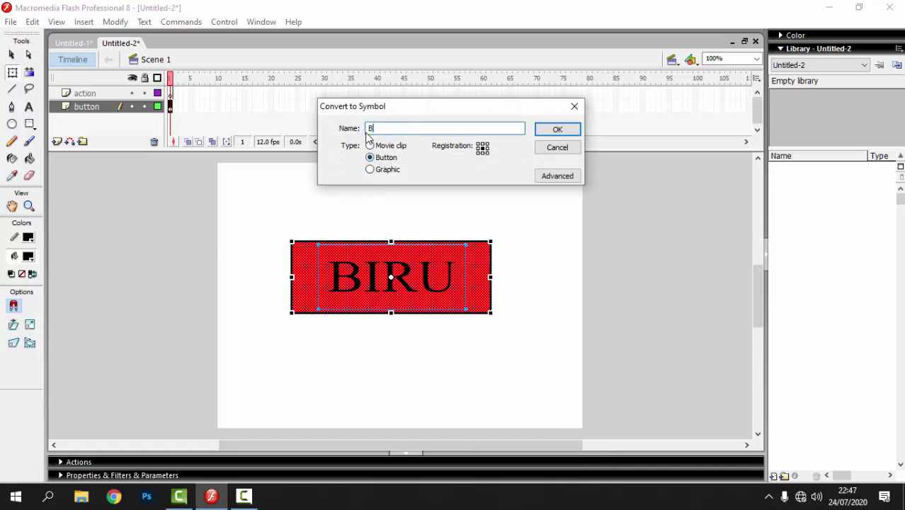
type("IRU")
left_click(558, 131)
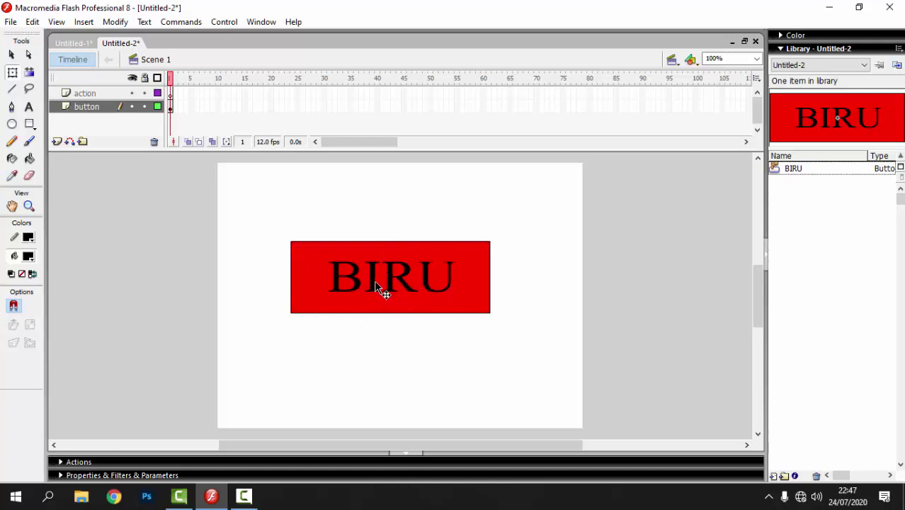
Test the movie to check the BIRU button, and close the preview
key("ctrl+Return")
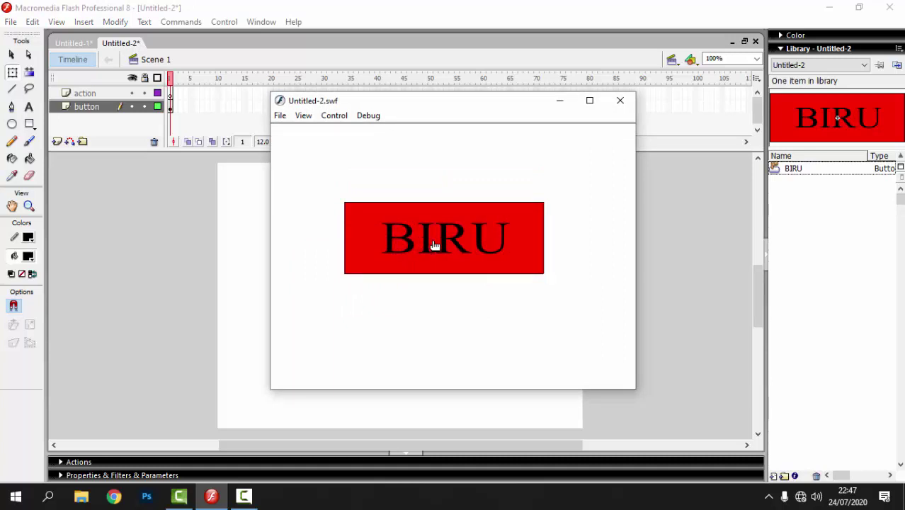
left_click(620, 100)
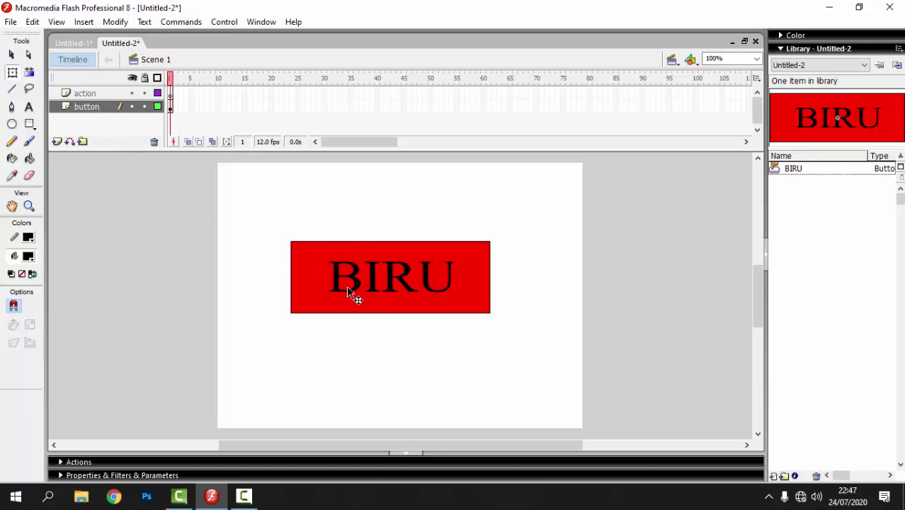
Check the contents of the button layer by hiding the layer and showing it again
left_click(99, 92)
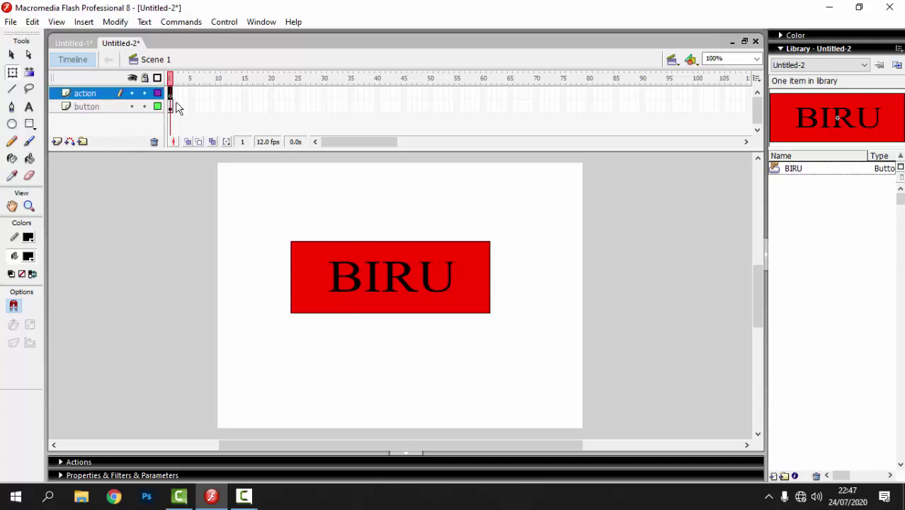
left_click(172, 107)
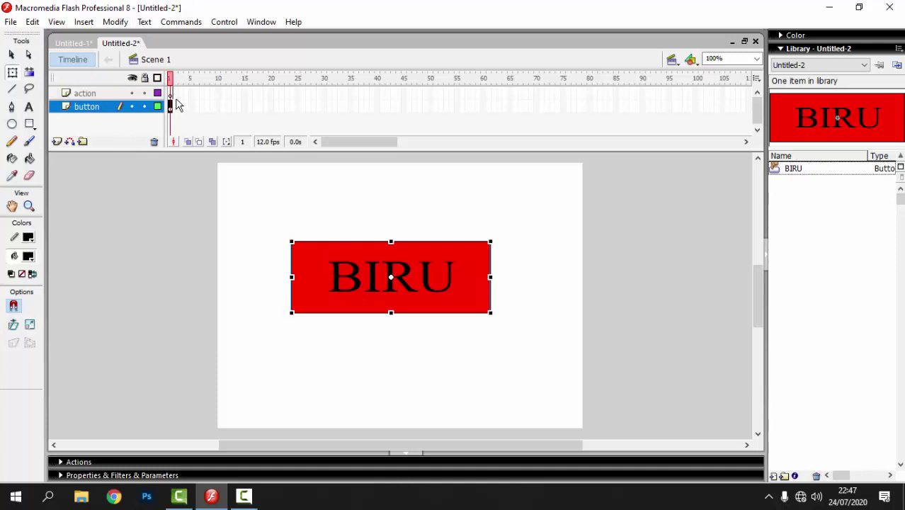
left_click(133, 106)
left_click(134, 106)
left_click(132, 107)
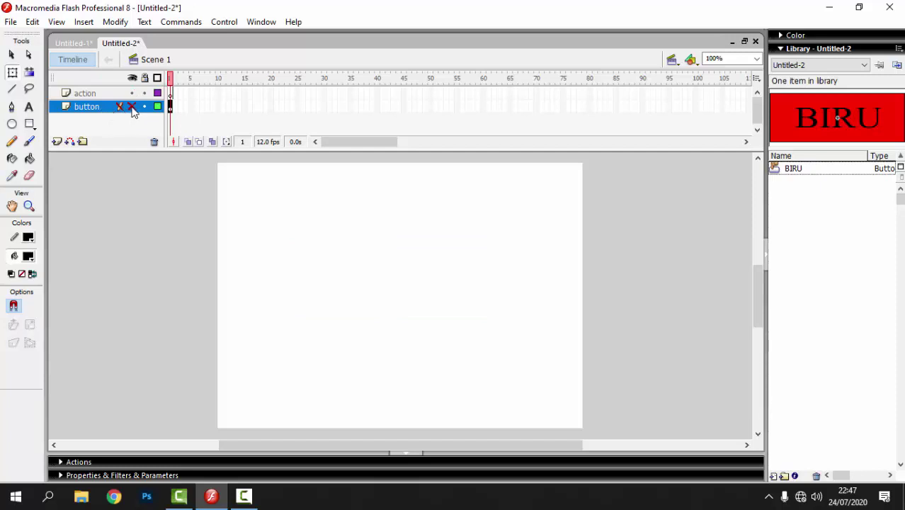
left_click(132, 107)
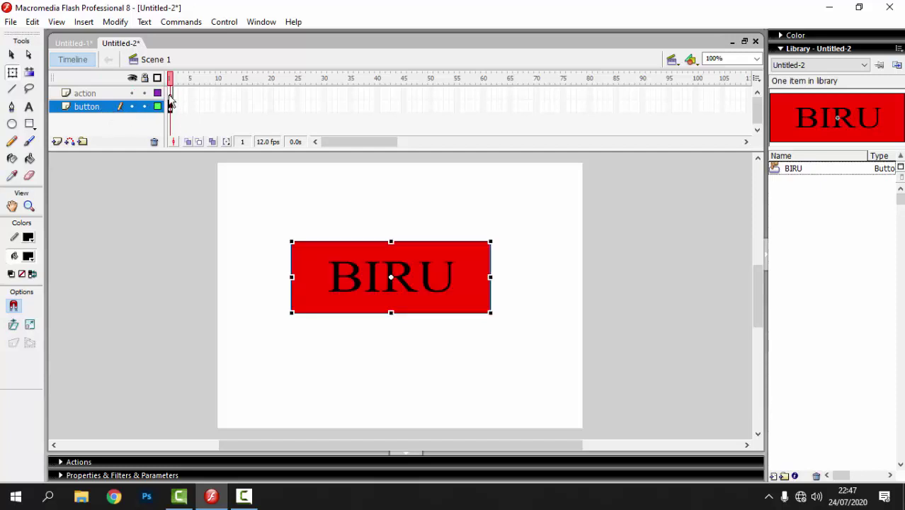
Insert a keyframe at frame 2 on both the action layer and the button layer
left_click(178, 97)
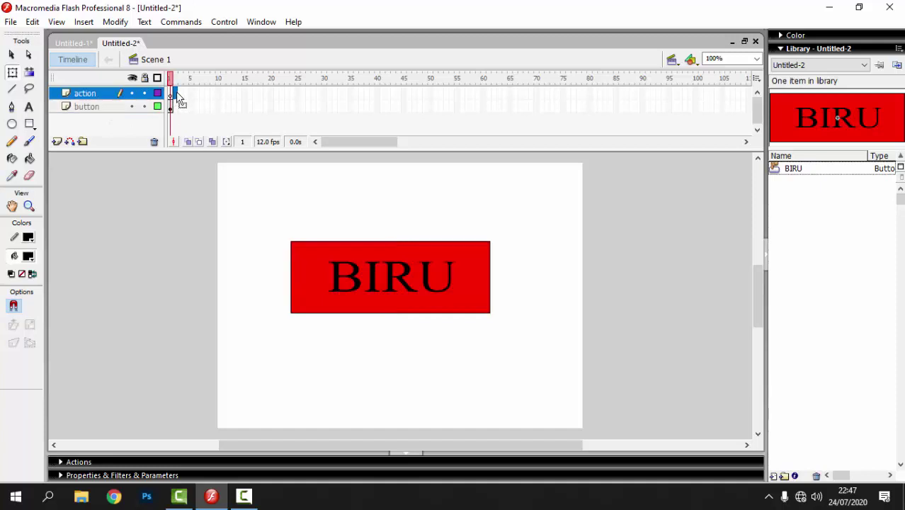
right_click(178, 93)
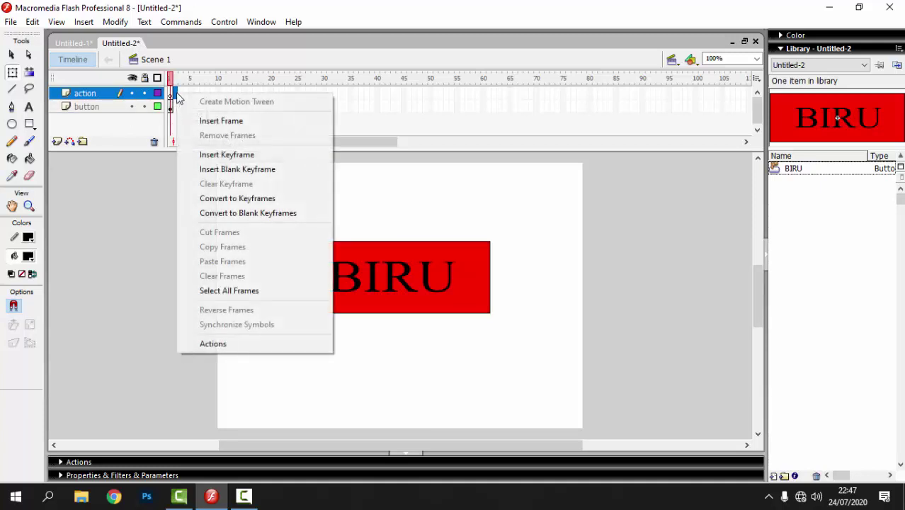
left_click(201, 153)
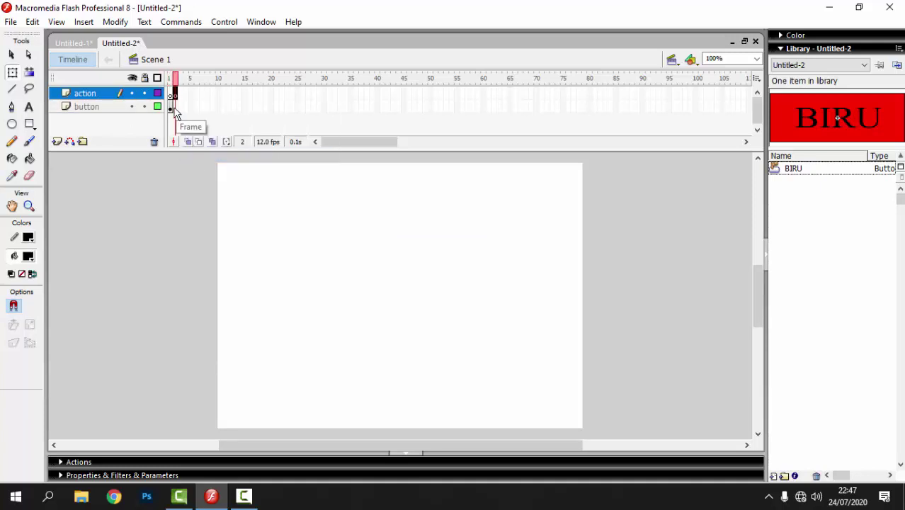
left_click(177, 110)
right_click(180, 113)
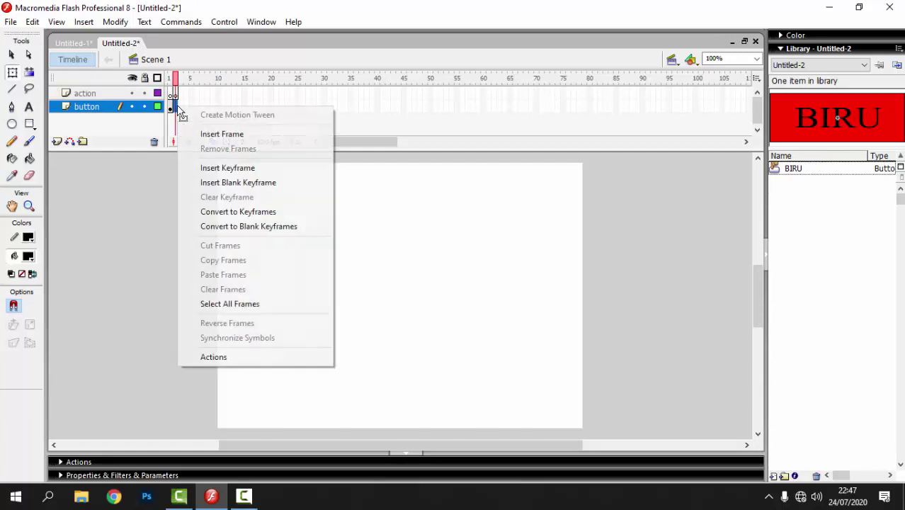
left_click(207, 170)
left_click(191, 199)
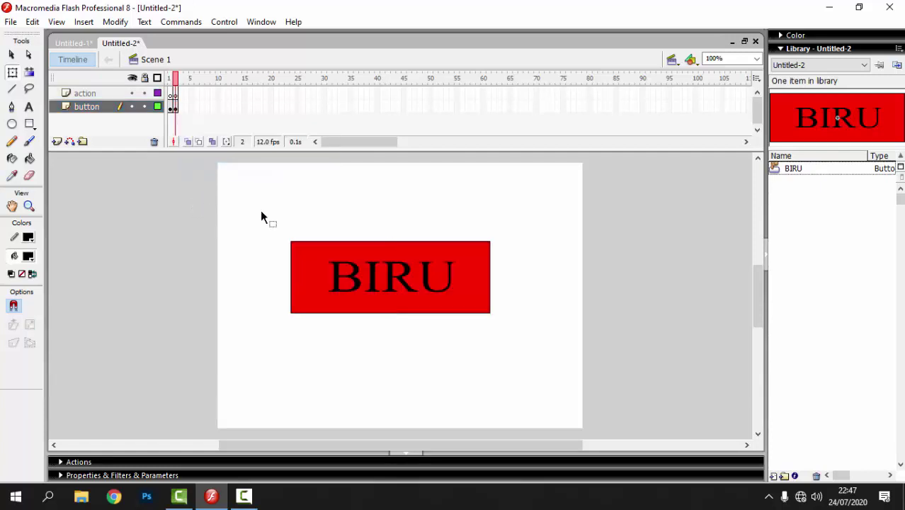
Delete the BIRU button from frame 2 of the button layer, keeping the one on frame 1
left_click(171, 110)
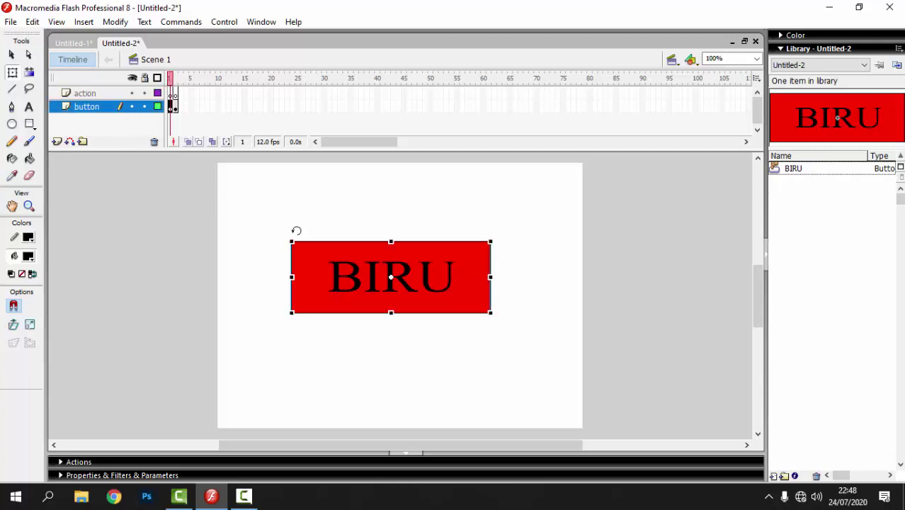
left_click(177, 111)
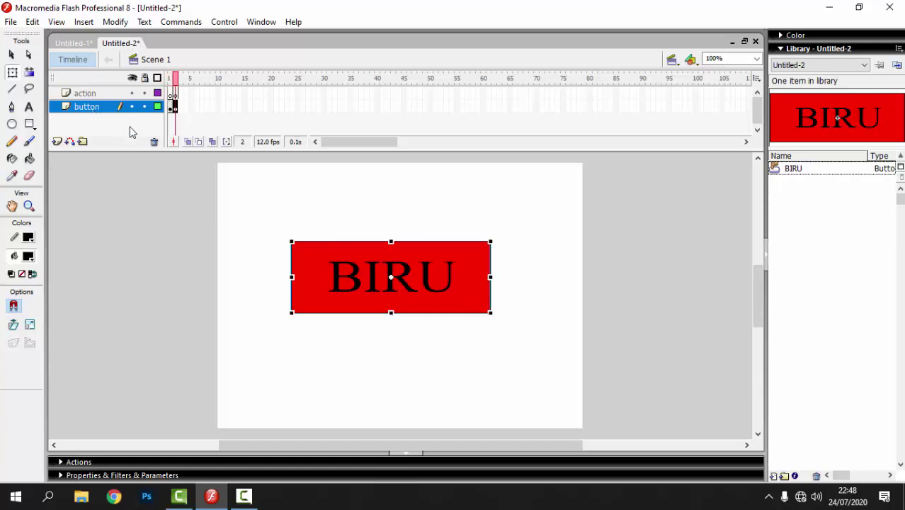
left_click_drag(248, 199, 600, 384)
left_click_drag(261, 200, 531, 342)
key("Delete")
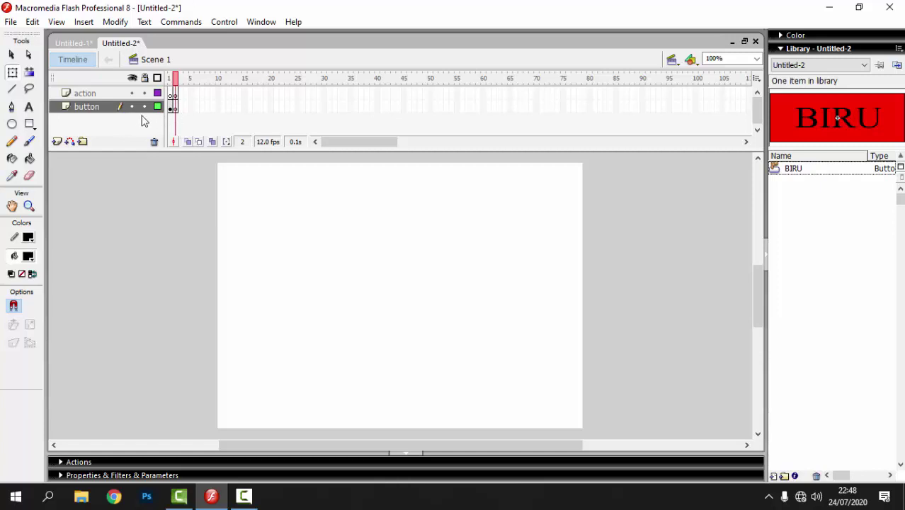
Draw a large rectangle covering most of the stage on frame 2 of the button layer and move it towards the stage centre
left_click(175, 108)
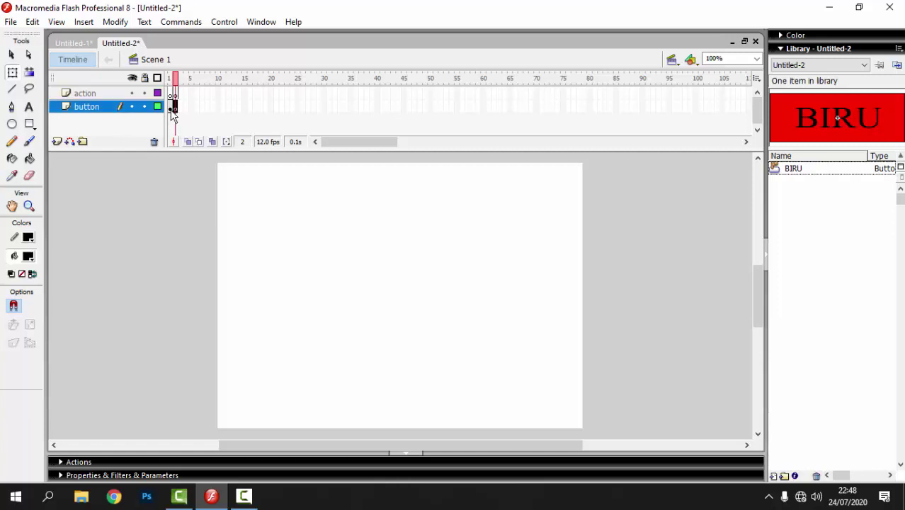
left_click(30, 124)
left_click_drag(259, 190, 558, 411)
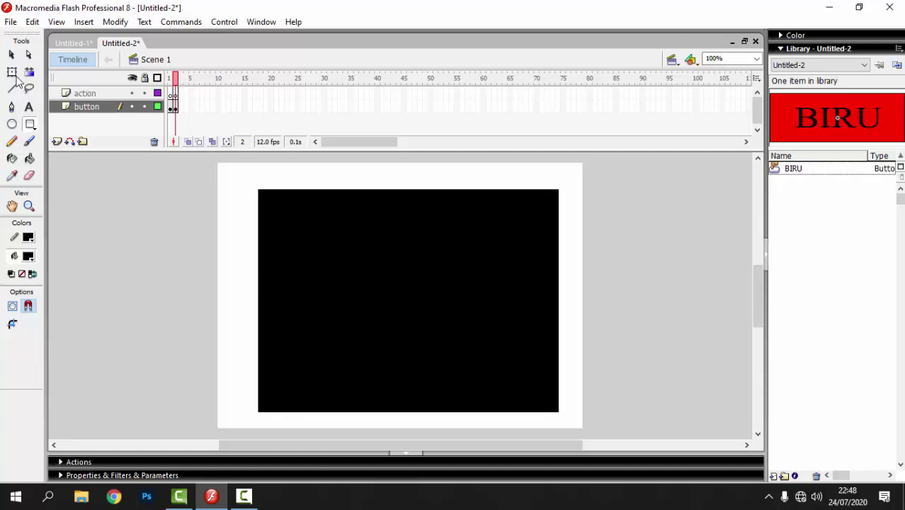
left_click(12, 54)
left_click_drag(235, 176, 591, 439)
left_click_drag(544, 400, 526, 393)
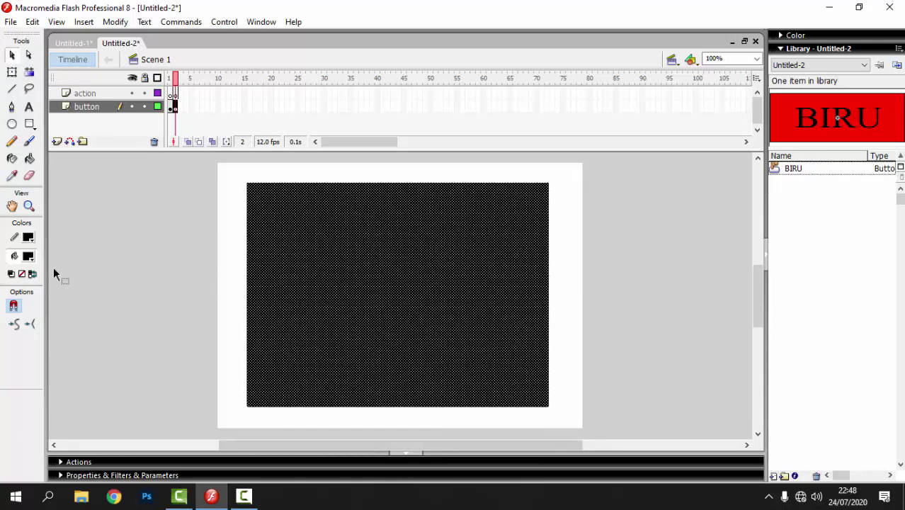
Change the fill of the large rectangle on frame 2 to solid blue
left_click(28, 256)
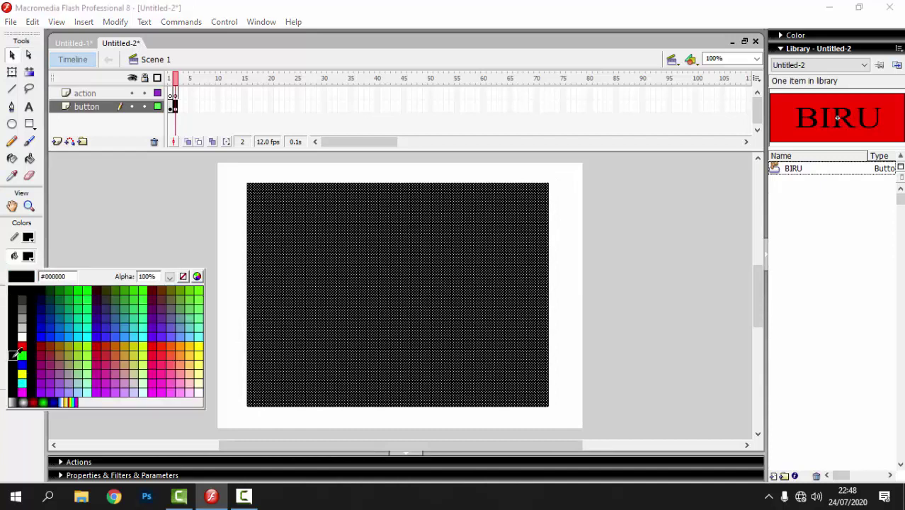
left_click(22, 364)
left_click(192, 301)
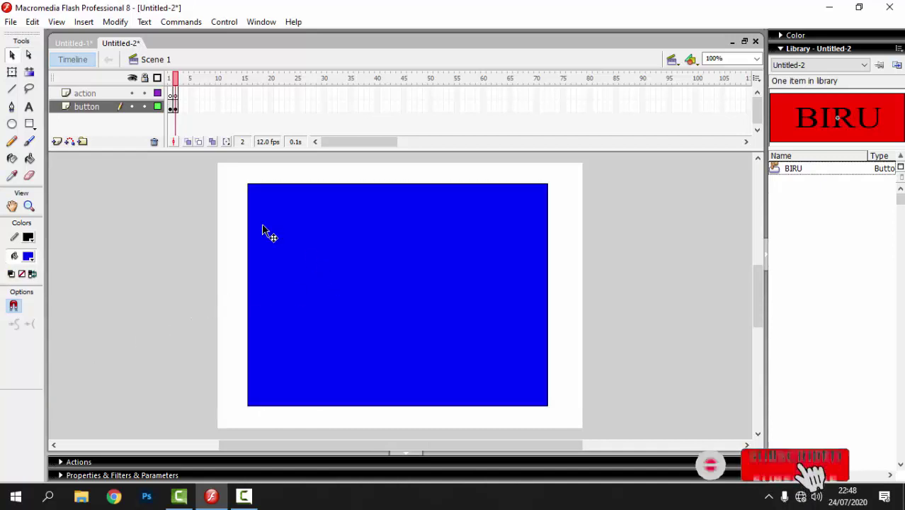
Compare the contents of frames 1 and 2 on the button layer
left_click(179, 78)
left_click(173, 78)
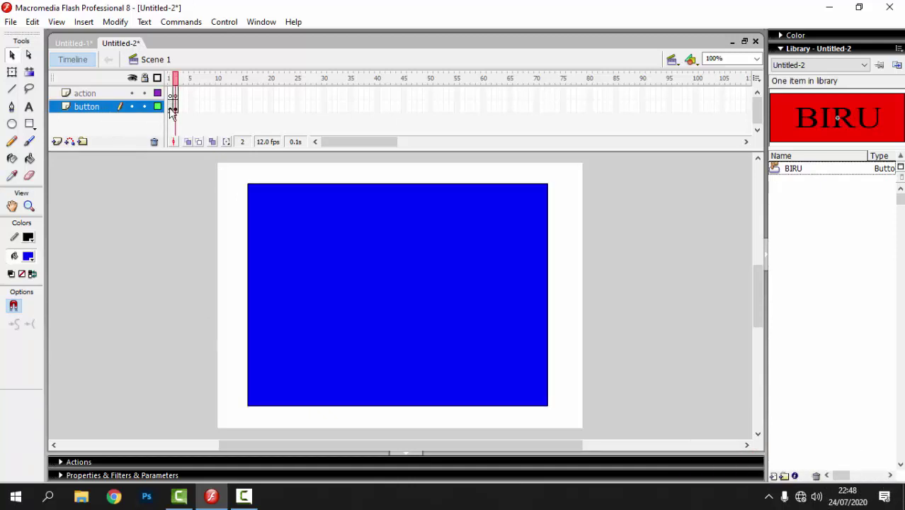
left_click(171, 109)
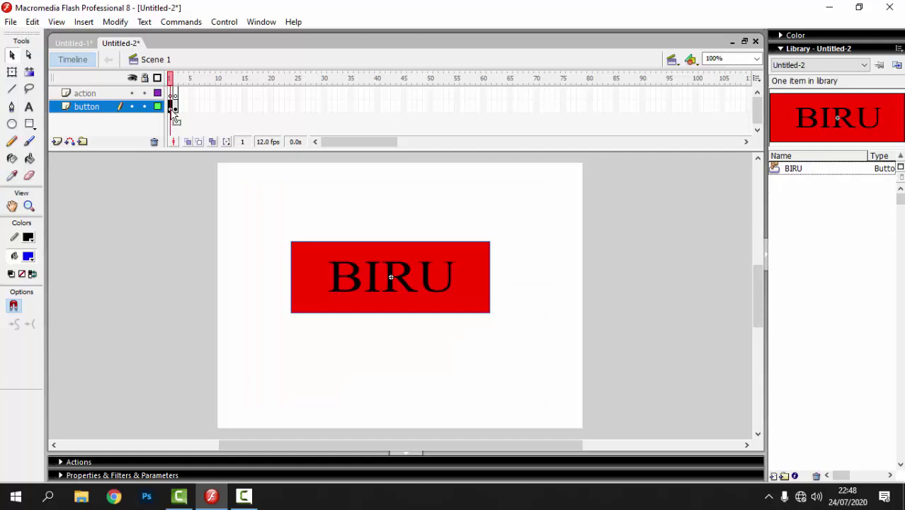
left_click(176, 108)
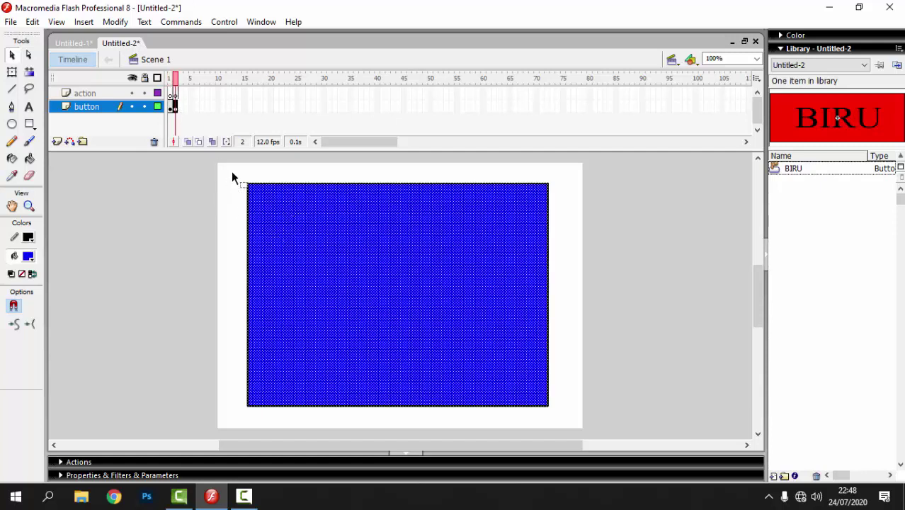
left_click(171, 108)
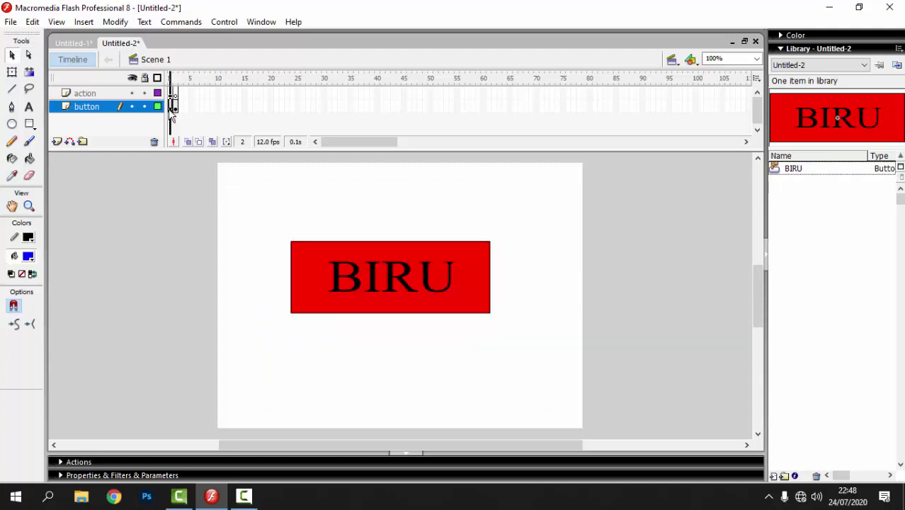
left_click(177, 112)
left_click(178, 113)
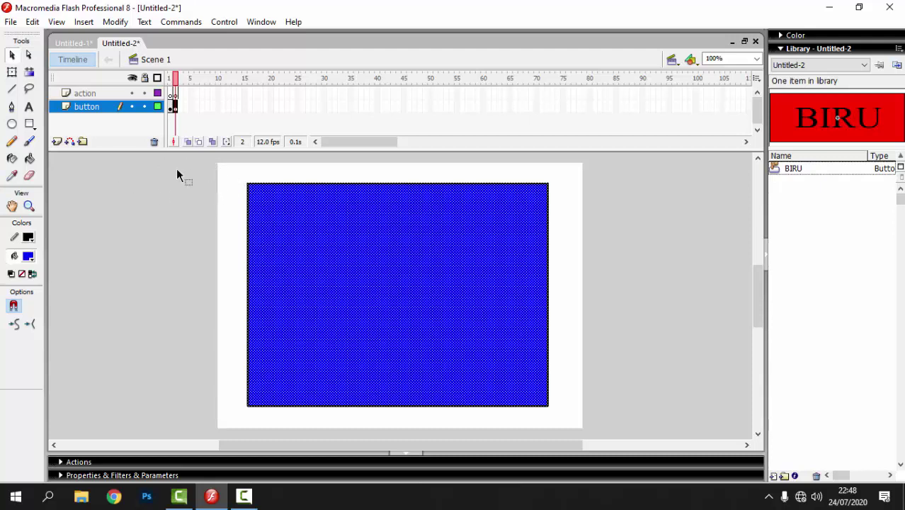
Add the script "stop ();" to frame 1 of the action layer and collapse the script editor
left_click(88, 95)
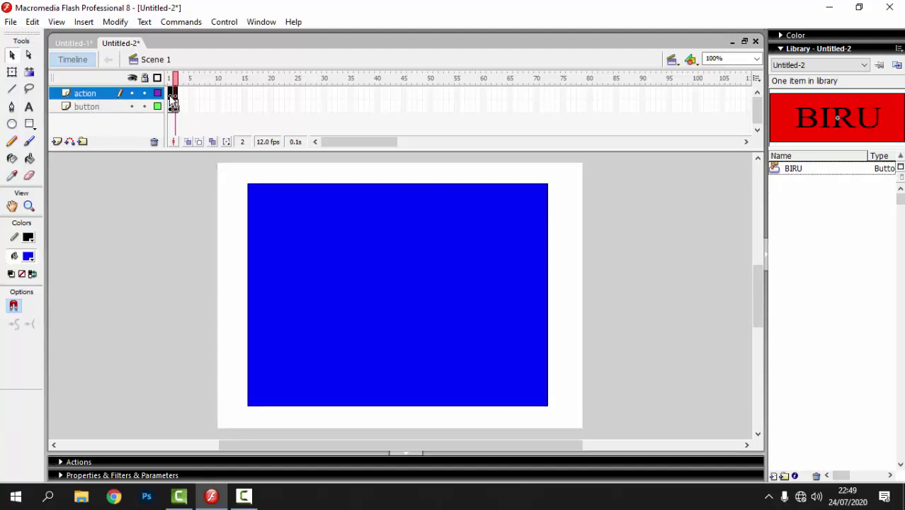
left_click(173, 98)
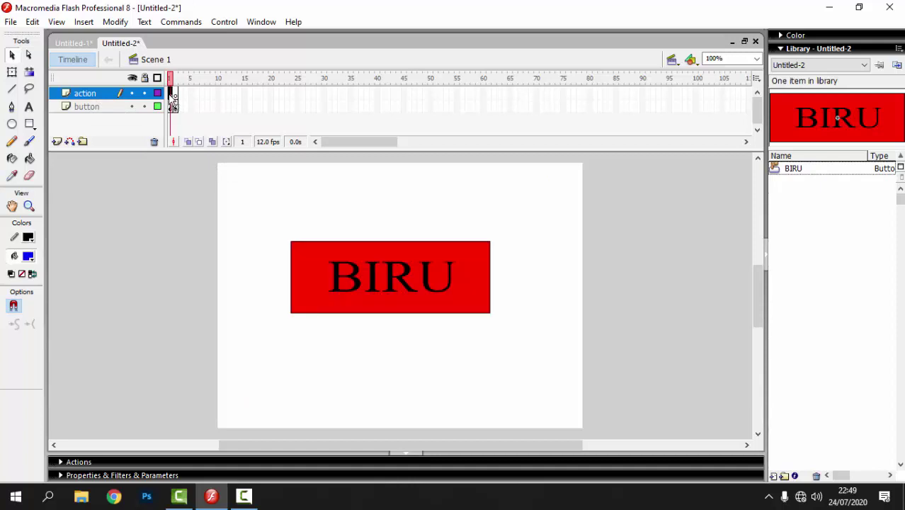
right_click(173, 100)
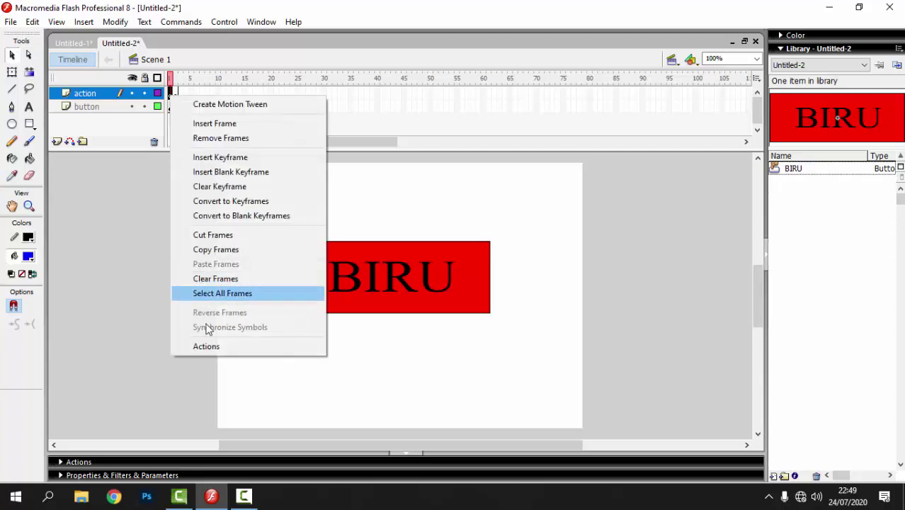
left_click(206, 346)
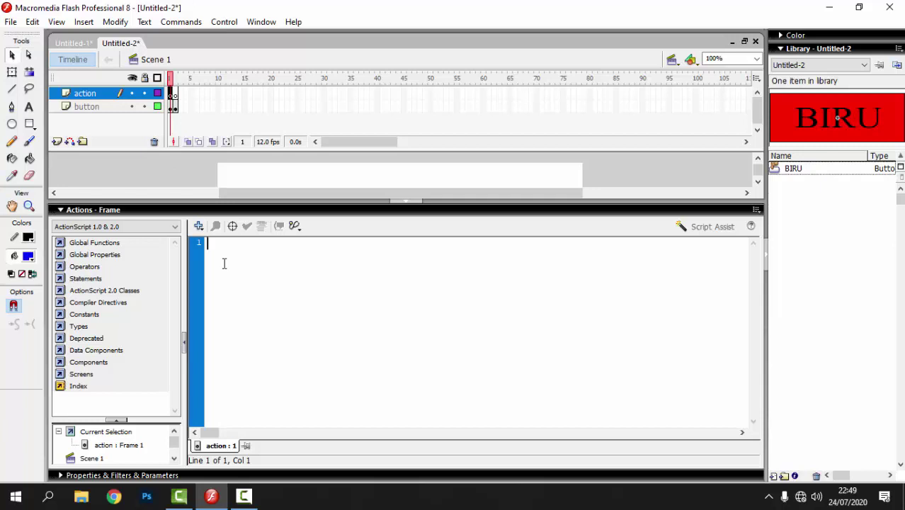
type("s")
key("BackSpace")
type("stop")
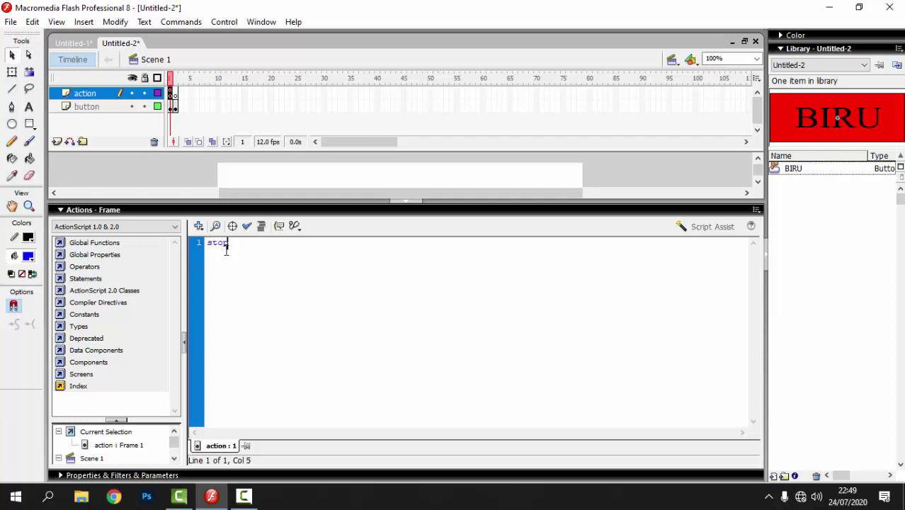
type(" ();")
left_click(106, 210)
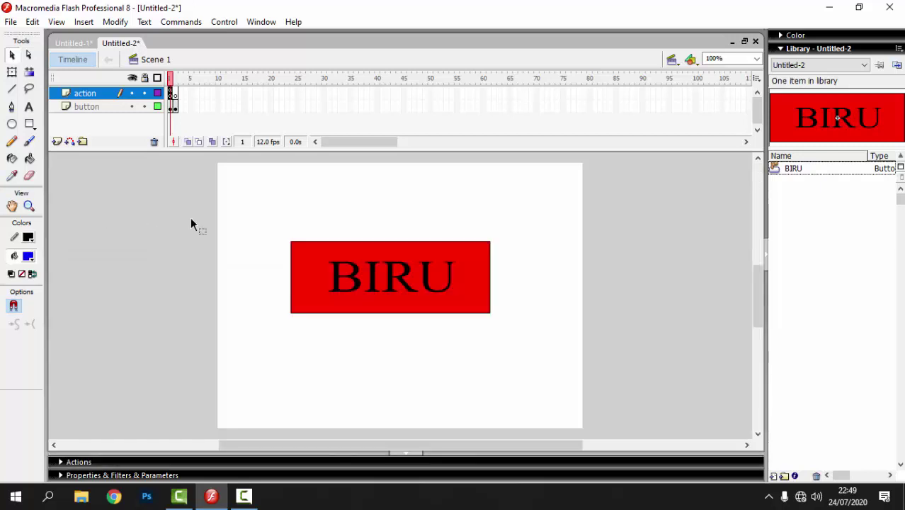
Remove the stop script from frame 1 of the action layer, test the movie without it, and close the preview
right_click(174, 99)
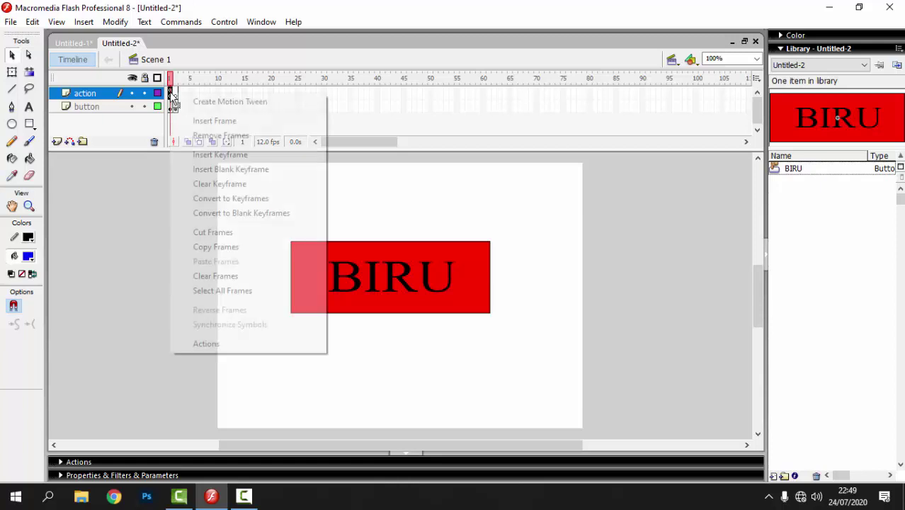
left_click(223, 343)
left_click_drag(245, 257, 206, 250)
key("ctrl+c")
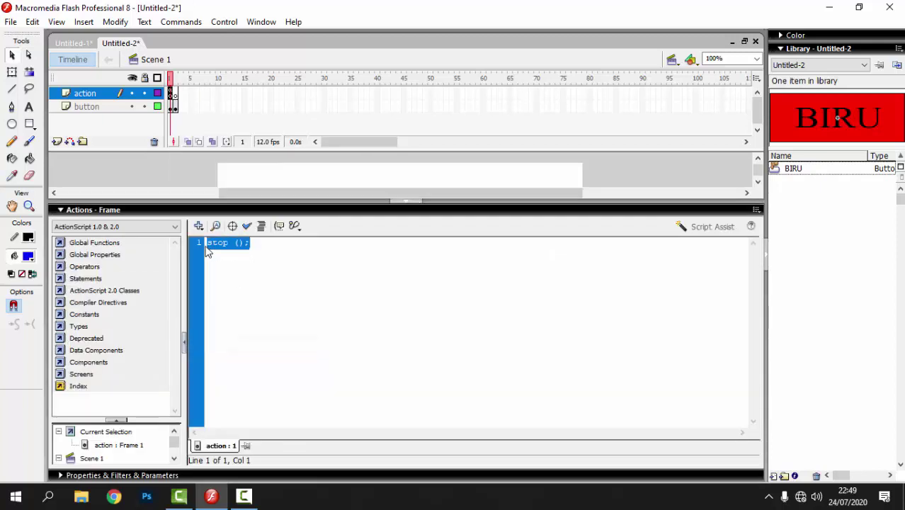
key("Delete")
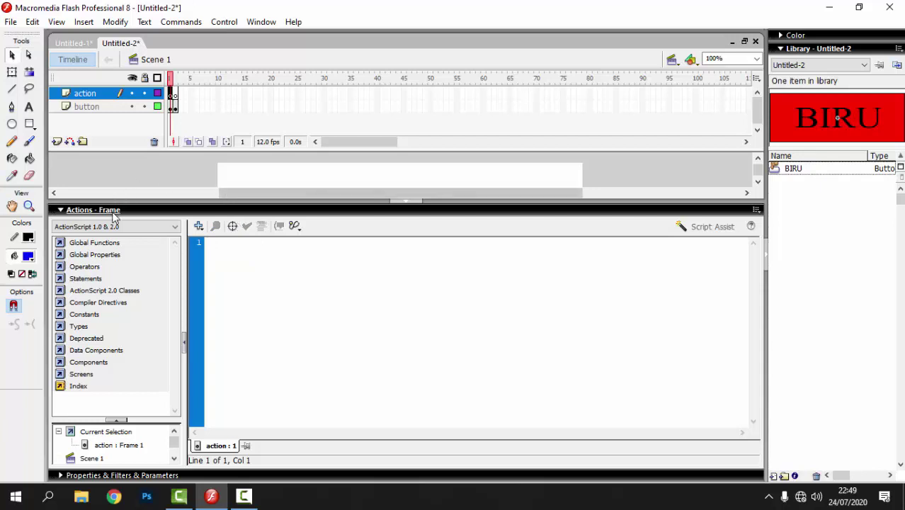
left_click(89, 209)
key("ctrl+Return")
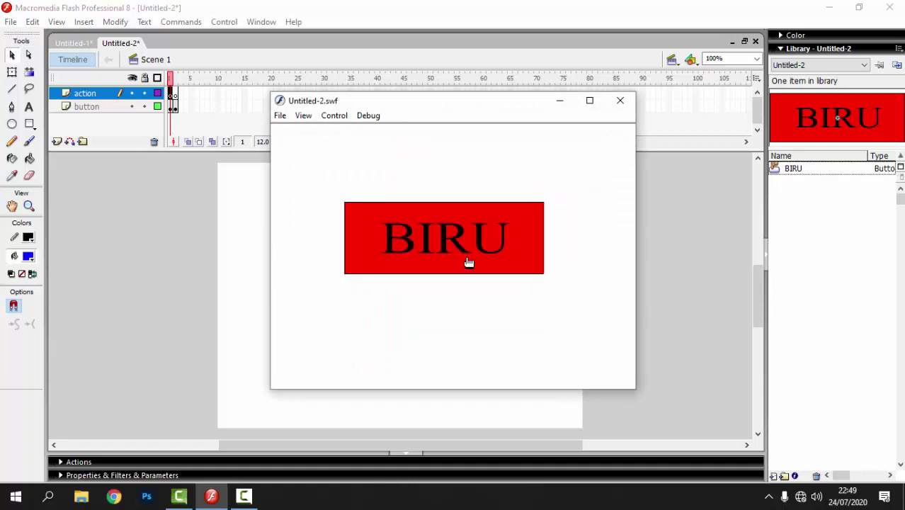
left_click(620, 102)
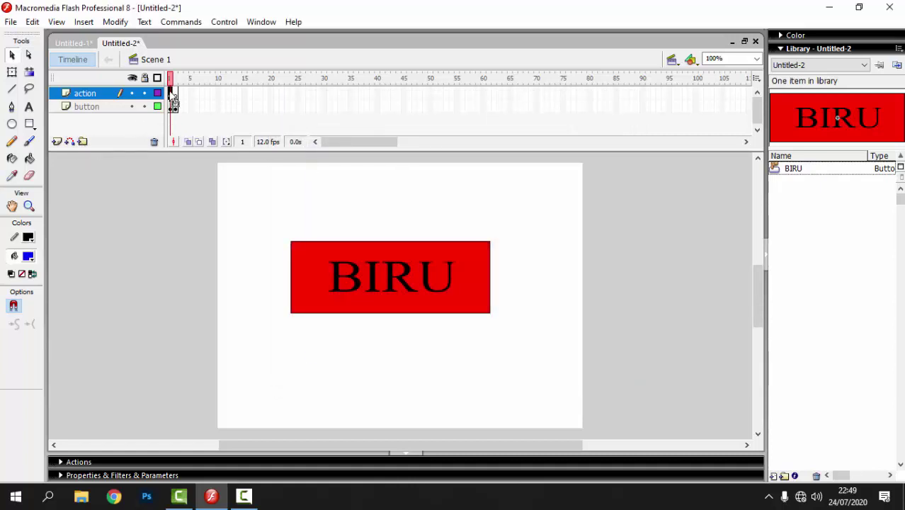
Enter "stop ();" again as the frame script on frame 1 of the action layer and select the line
right_click(171, 93)
left_click(207, 343)
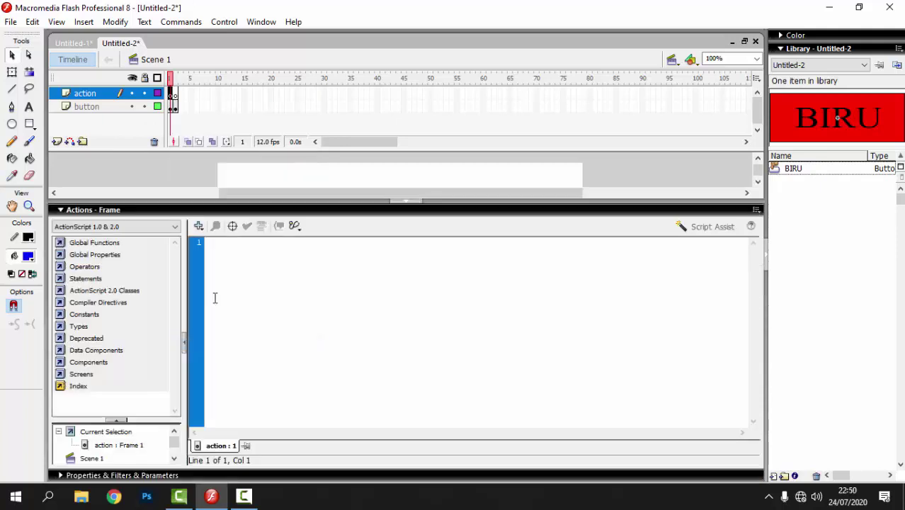
type("st")
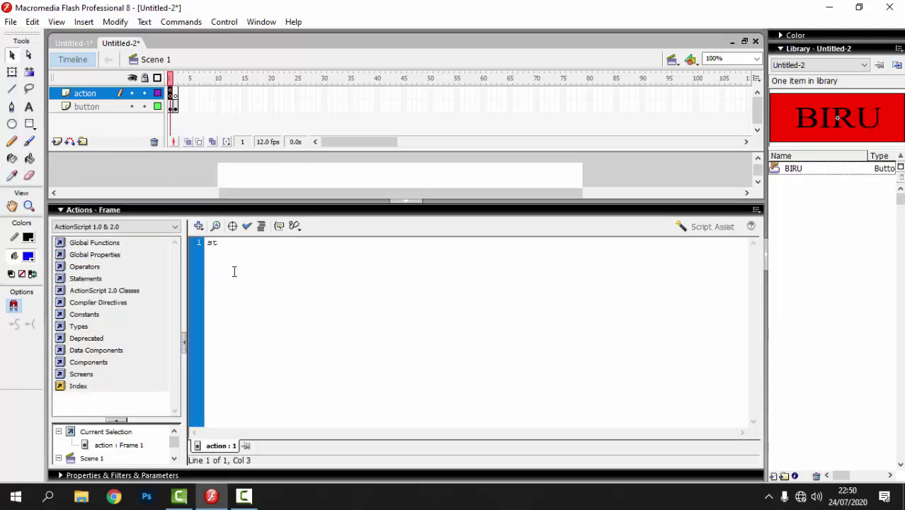
type("op ();")
left_click_drag(255, 247, 202, 247)
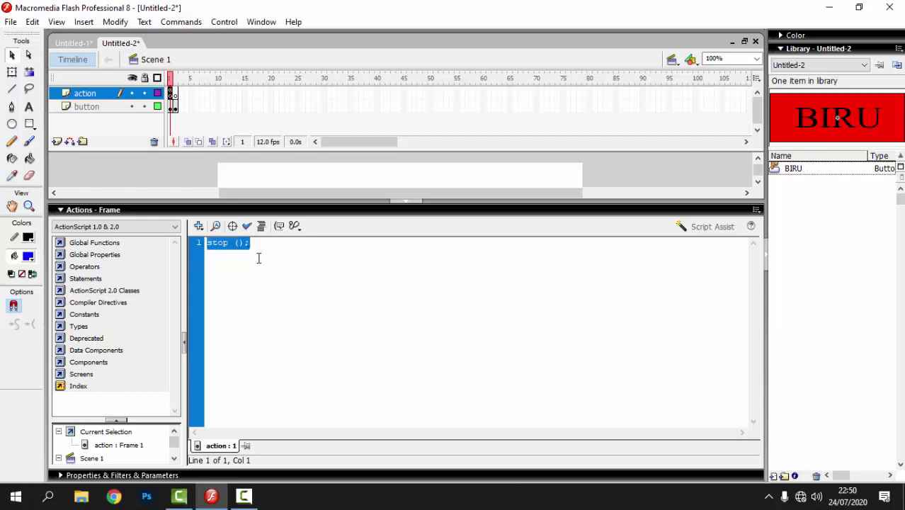
Search Windows for "notepad" and open a blank Notepad window
left_click(48, 496)
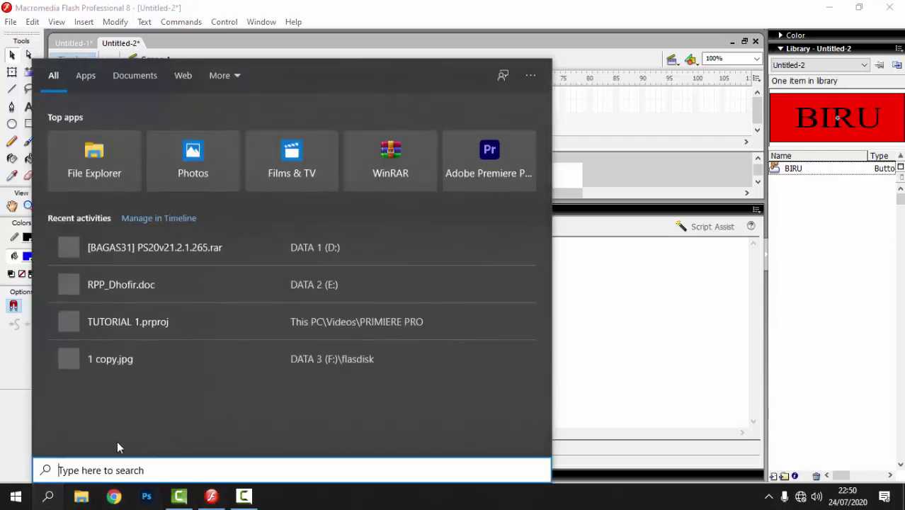
type("notepad")
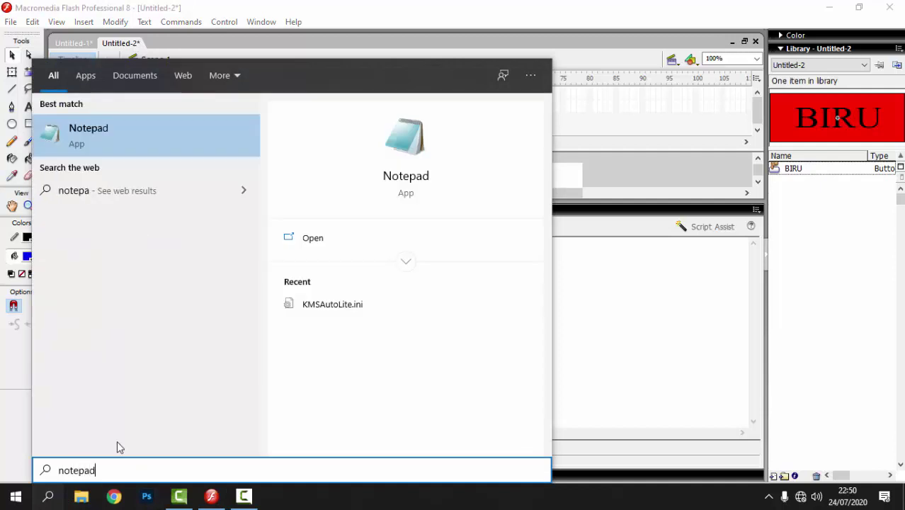
key("Return")
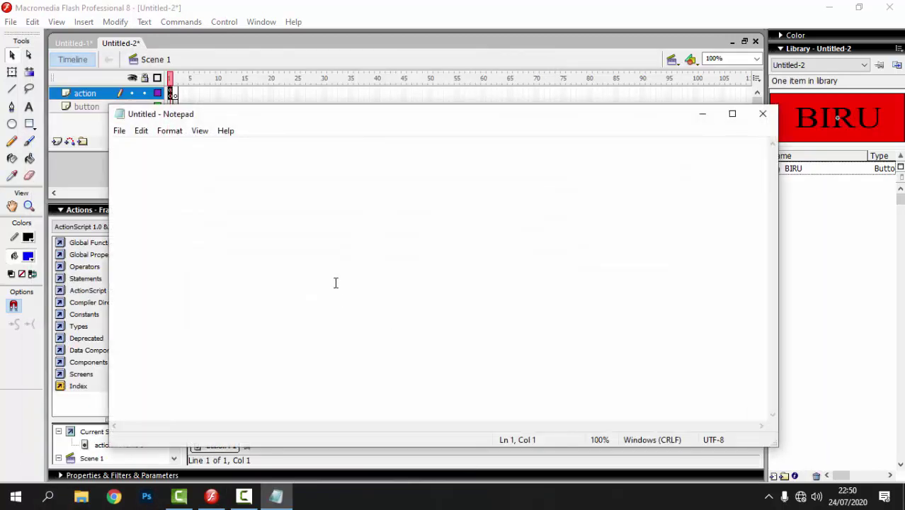
Paste the line "stop ();" into the blank Notepad document and enlarge its font size to 72
key("ctrl+v")
key("ctrl+a")
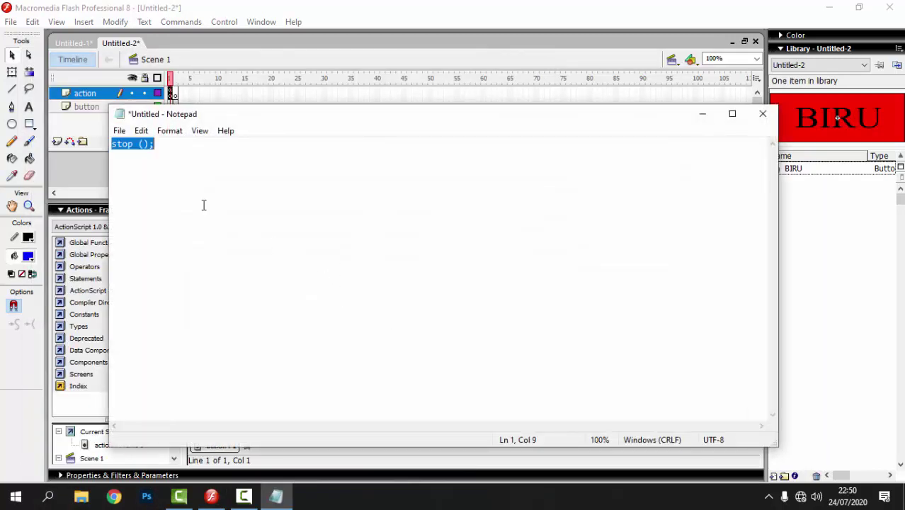
left_click(169, 131)
left_click(178, 161)
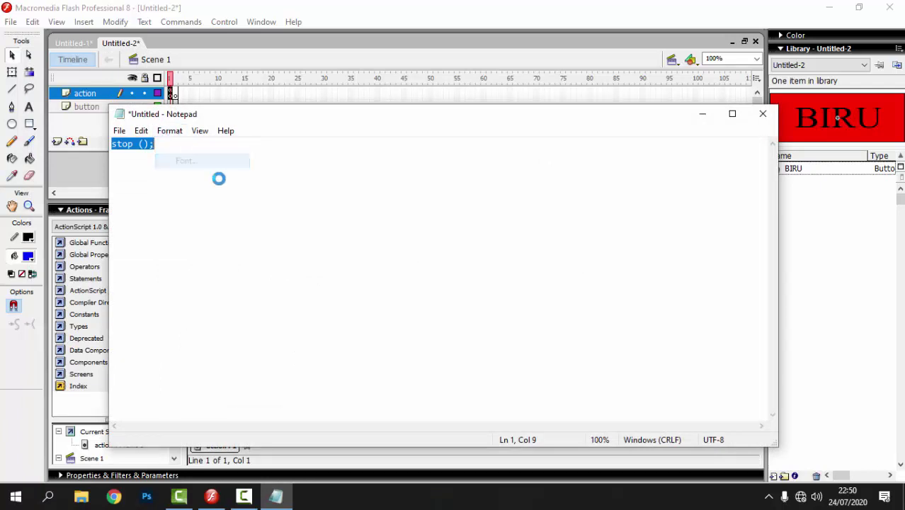
left_click_drag(394, 250, 395, 282)
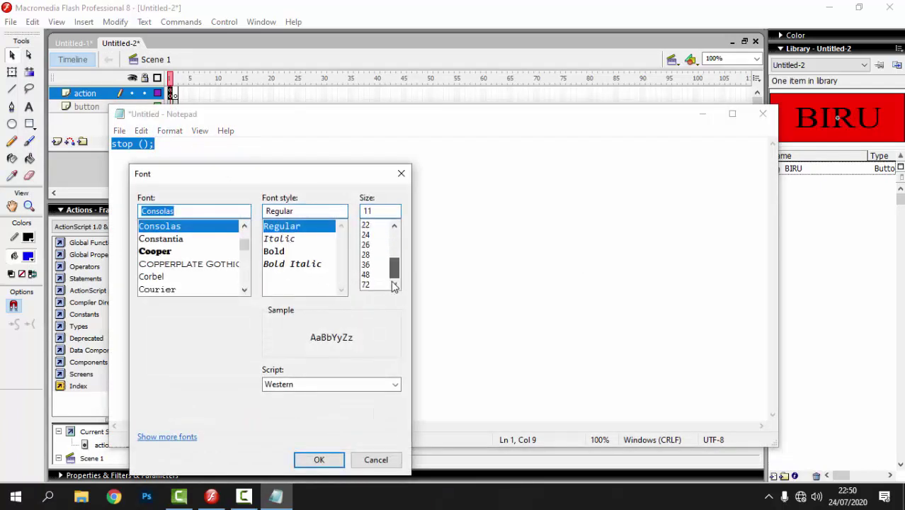
left_click(366, 284)
left_click(319, 460)
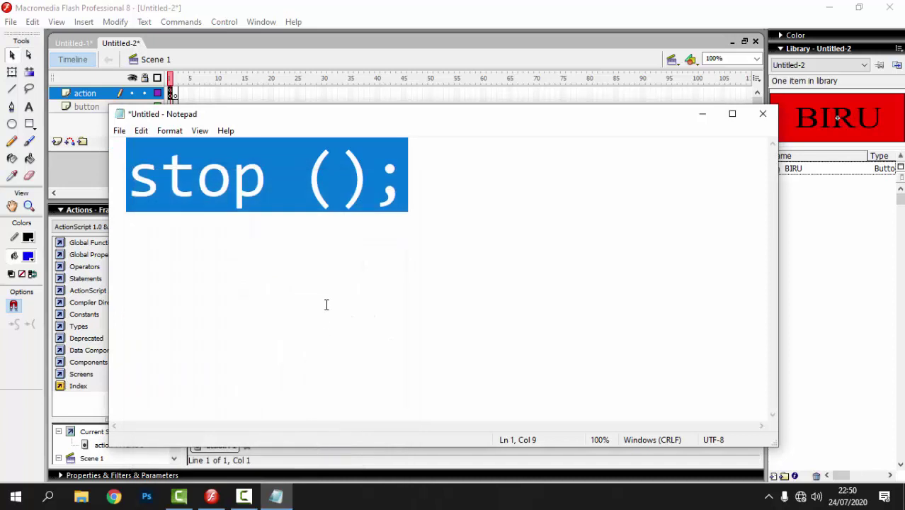
left_click(325, 311)
left_click(431, 173)
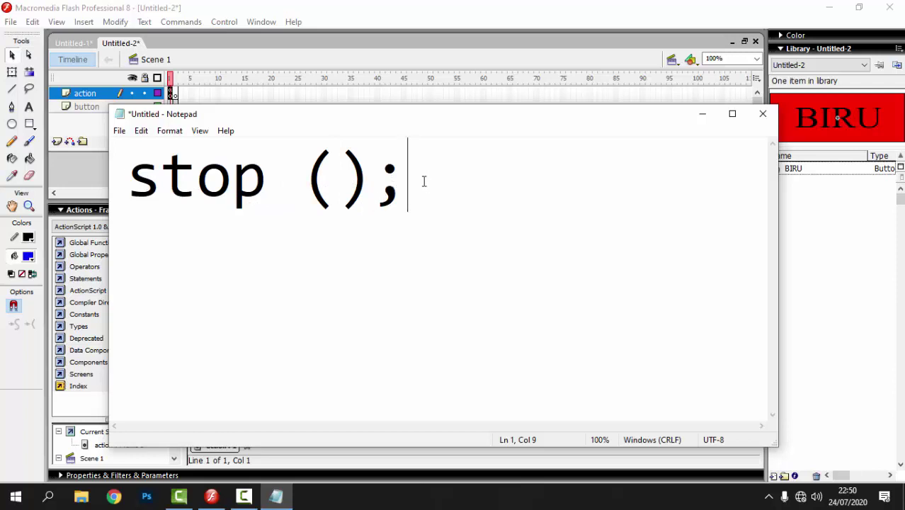
Minimize Notepad to return to Flash, test the movie with the frame 1 stop script, and close the preview
left_click(702, 113)
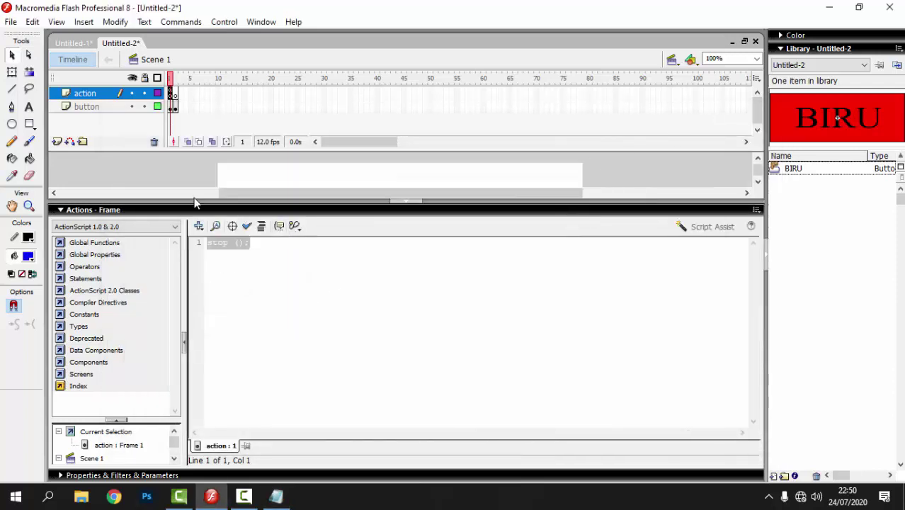
left_click(248, 256)
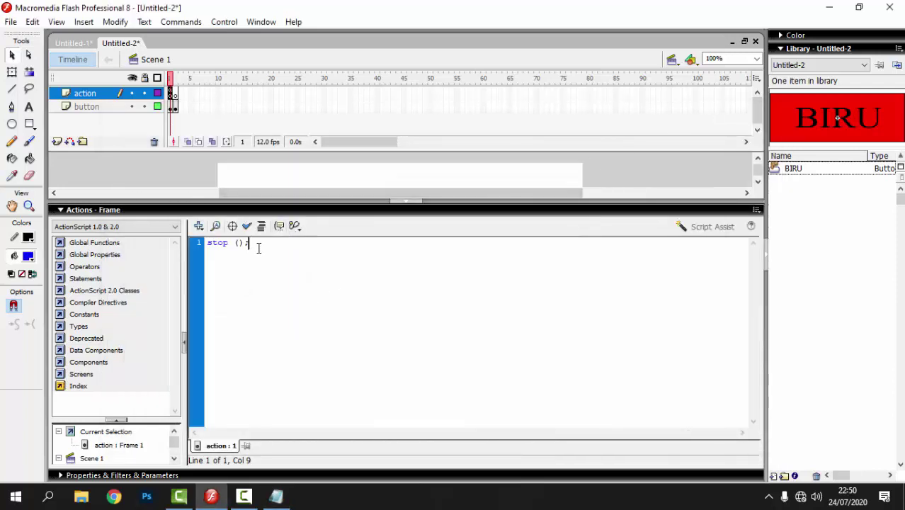
key("ctrl+Return")
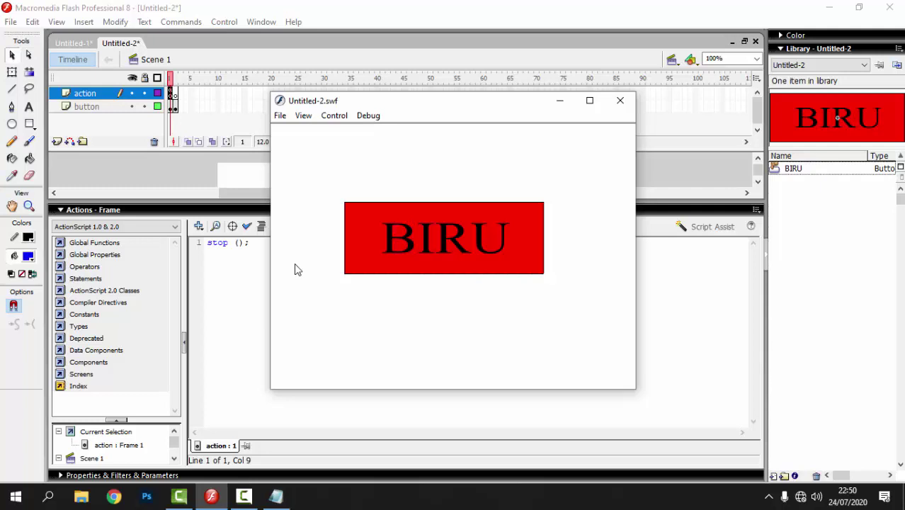
left_click(620, 103)
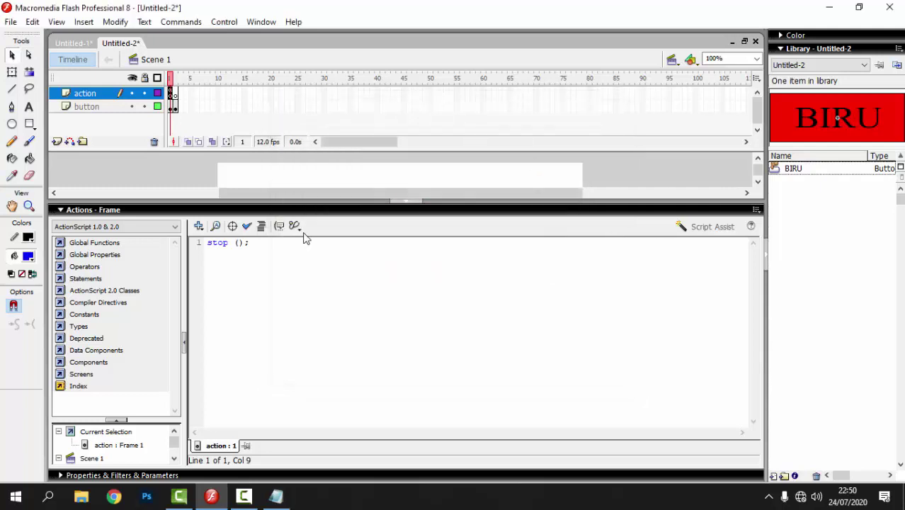
Add the script "stop ();" to frame 2 of the action layer and collapse the script editor
left_click(175, 94)
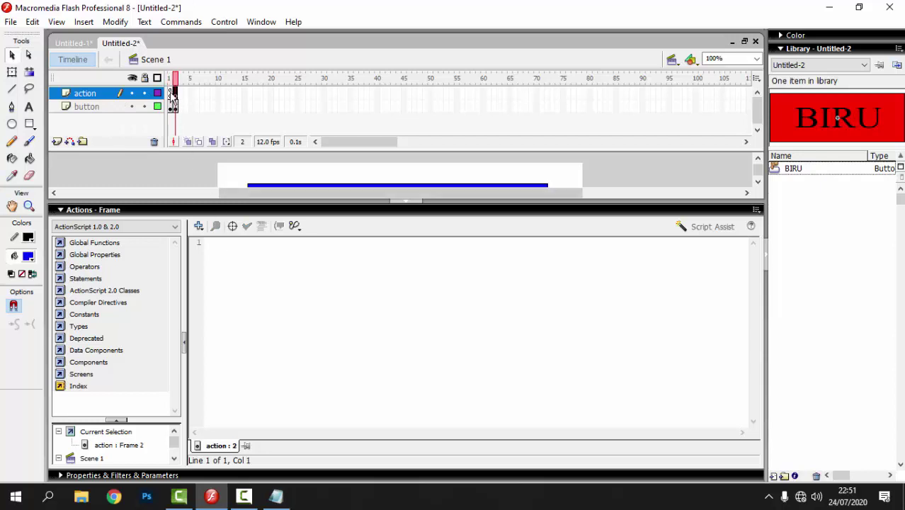
left_click(170, 93)
left_click(88, 209)
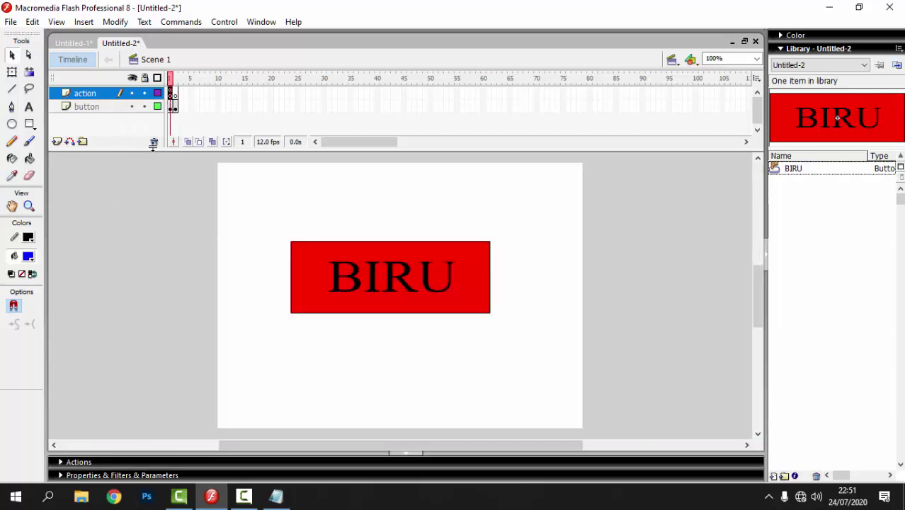
left_click(175, 95)
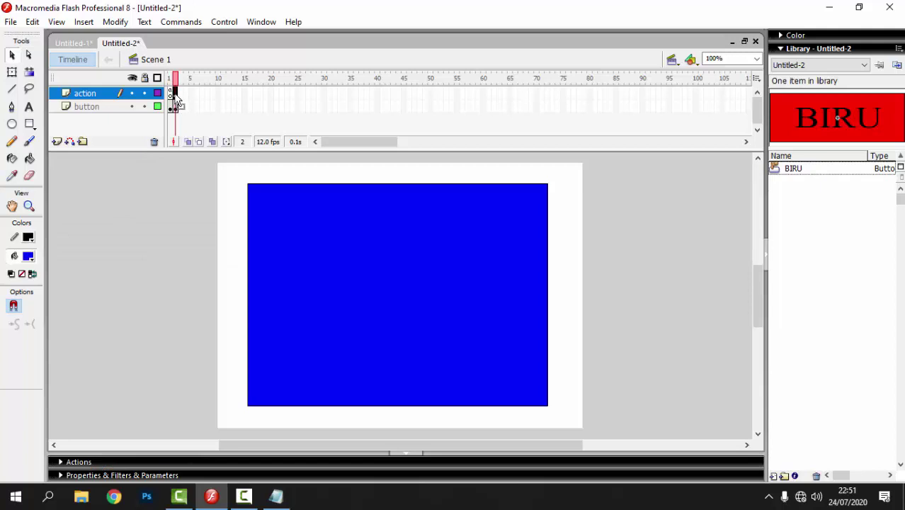
right_click(176, 96)
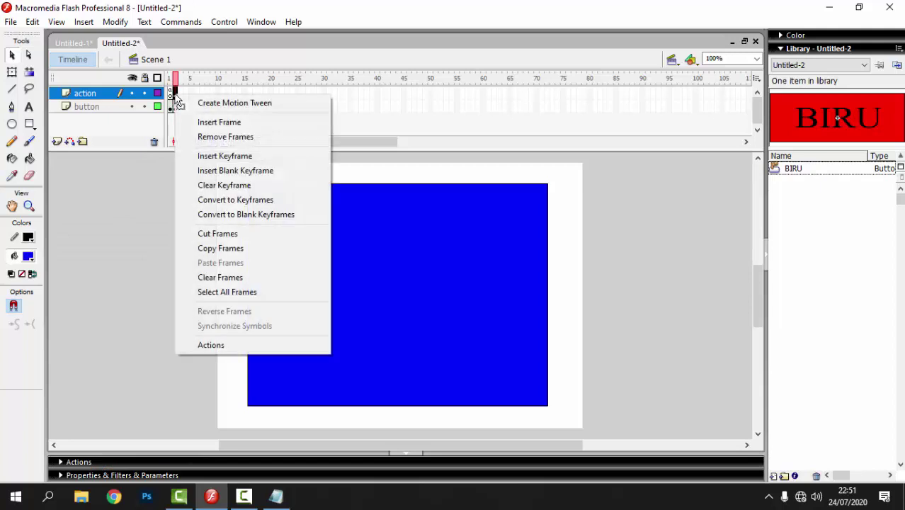
left_click(222, 346)
type("s")
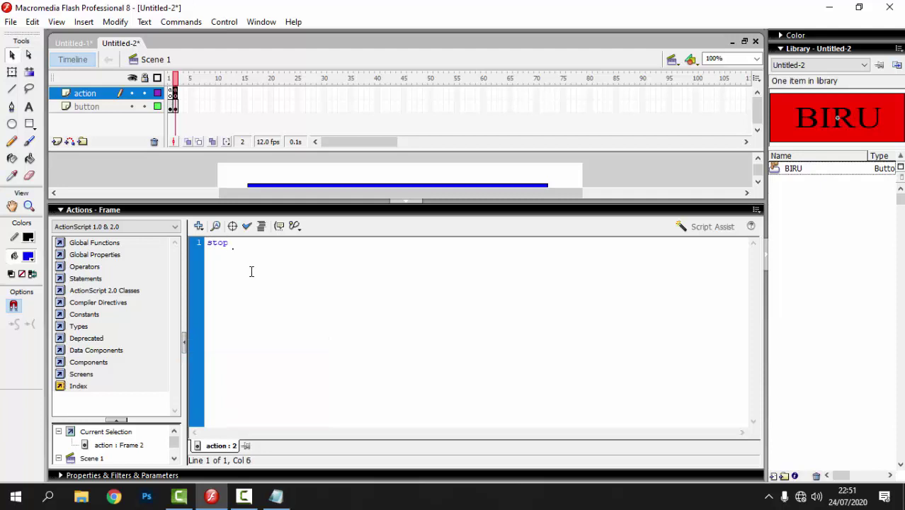
type("top (")
left_click(100, 212)
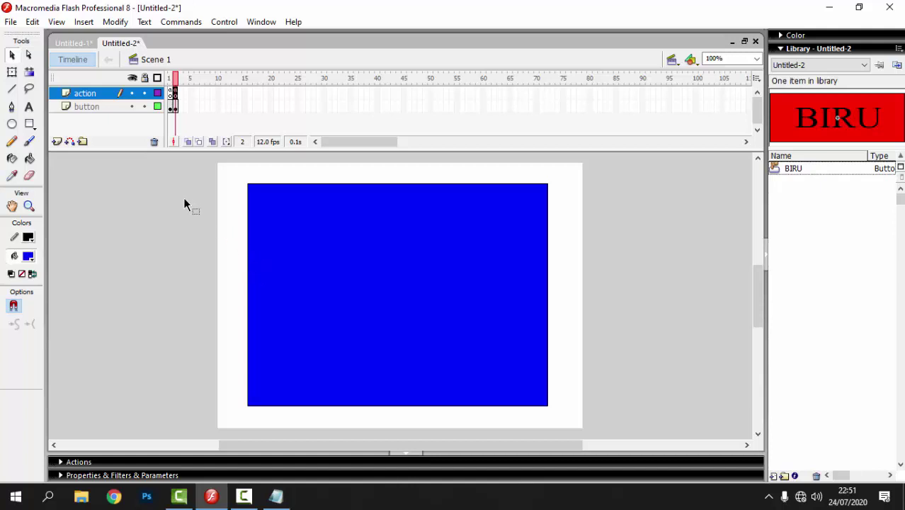
Inspect the context commands of the BIRU button and its frame on the button layer, and view the button's script editor
left_click(172, 117)
left_click(83, 106)
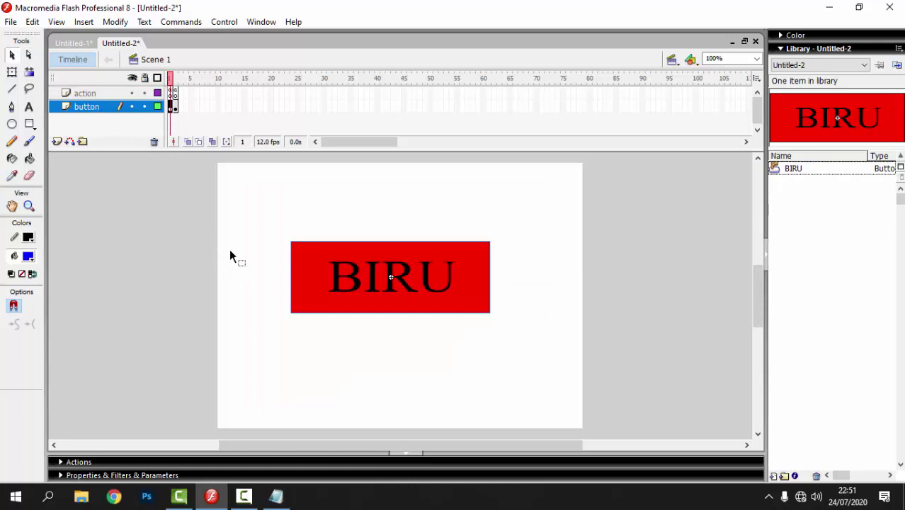
left_click(143, 255)
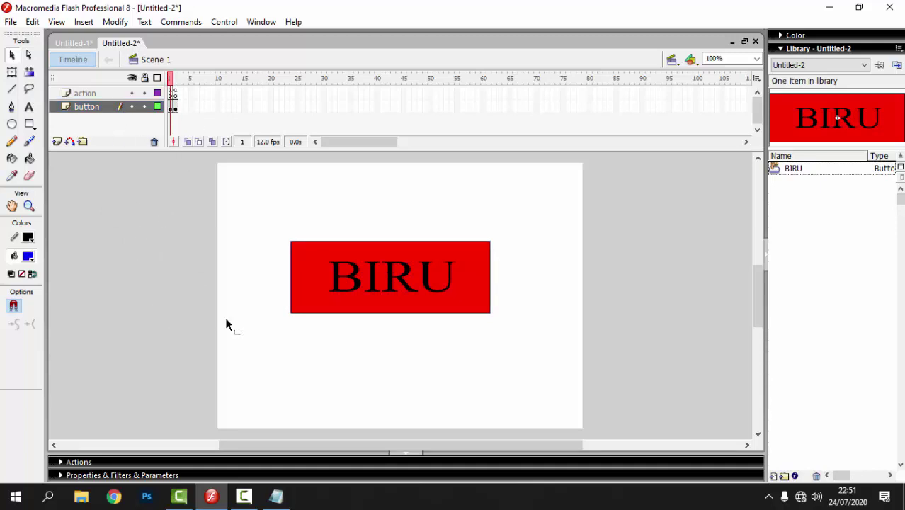
left_click(339, 284)
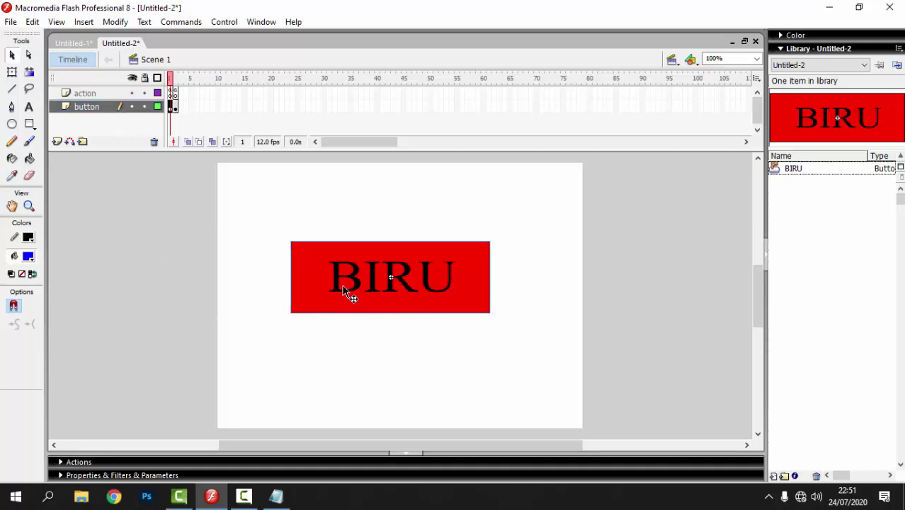
left_click(253, 328)
left_click(349, 283)
right_click(349, 282)
left_click(313, 365)
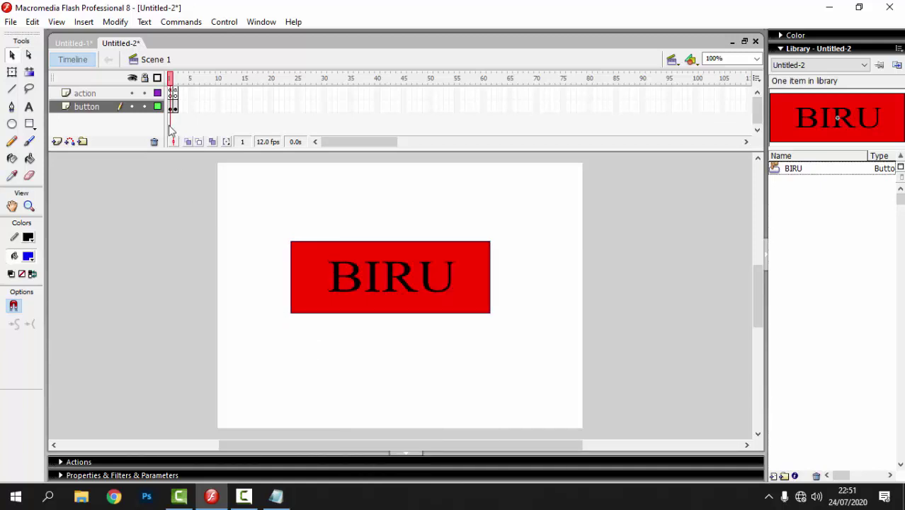
right_click(173, 108)
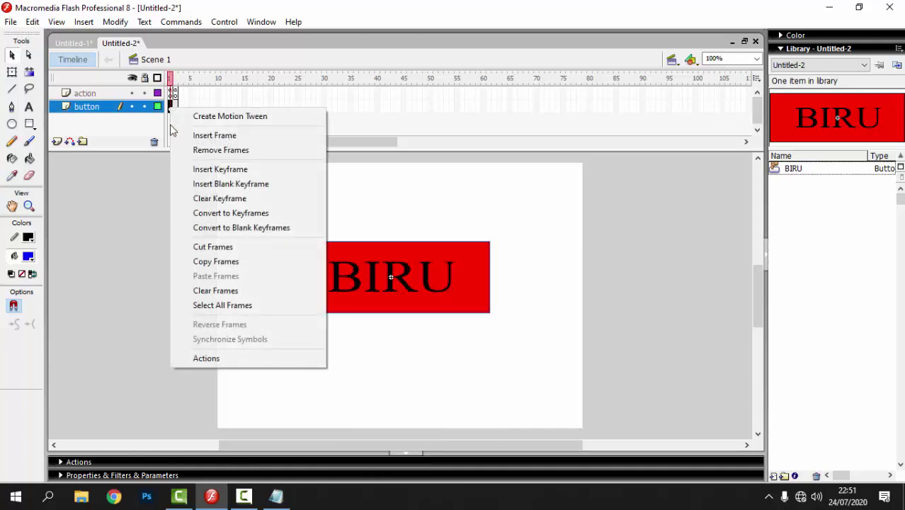
left_click(344, 295)
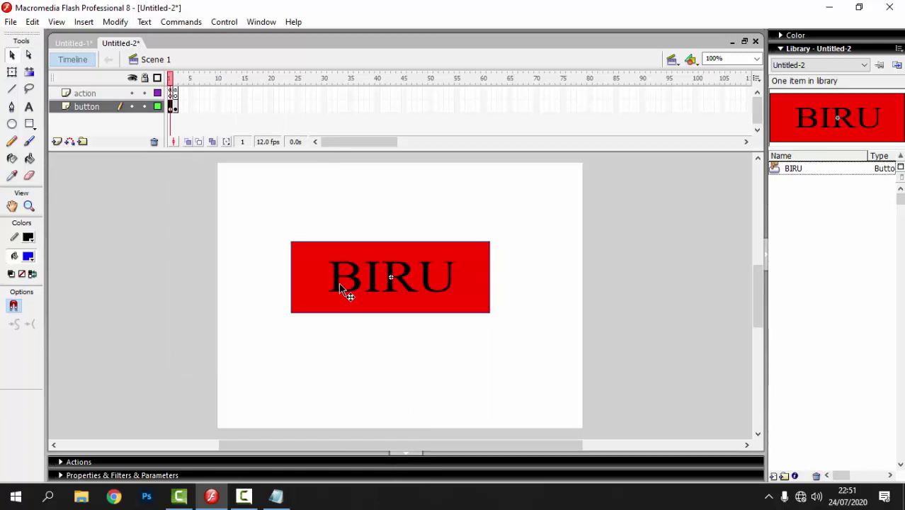
right_click(339, 282)
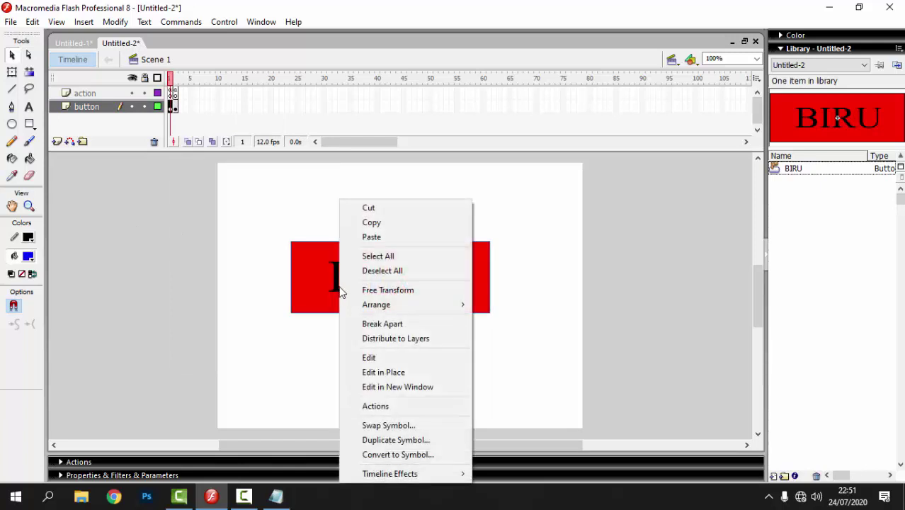
left_click(380, 407)
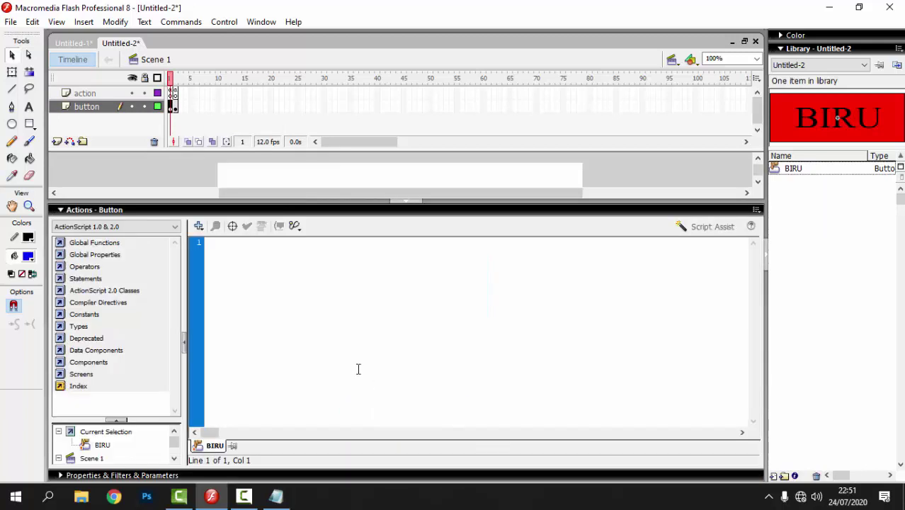
left_click(92, 209)
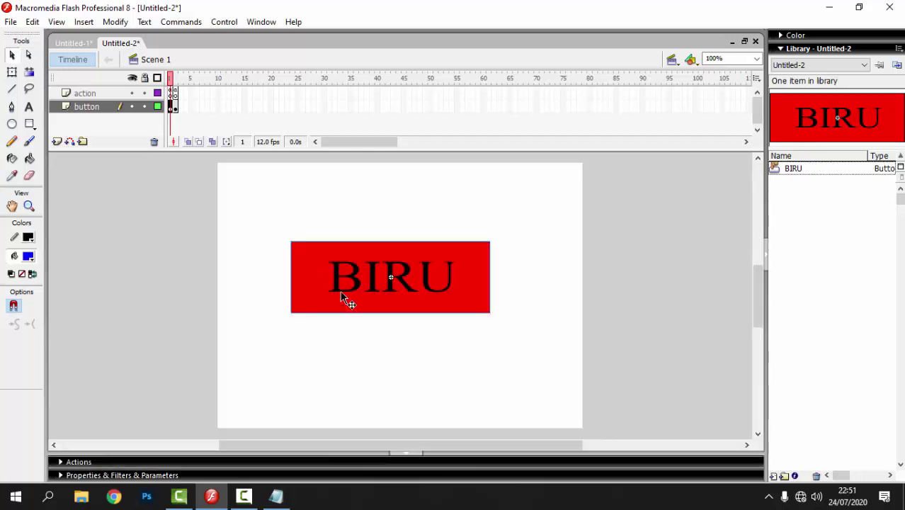
Open the script of the BIRU button on frame 1 and start an "on (release) {" handler
right_click(370, 277)
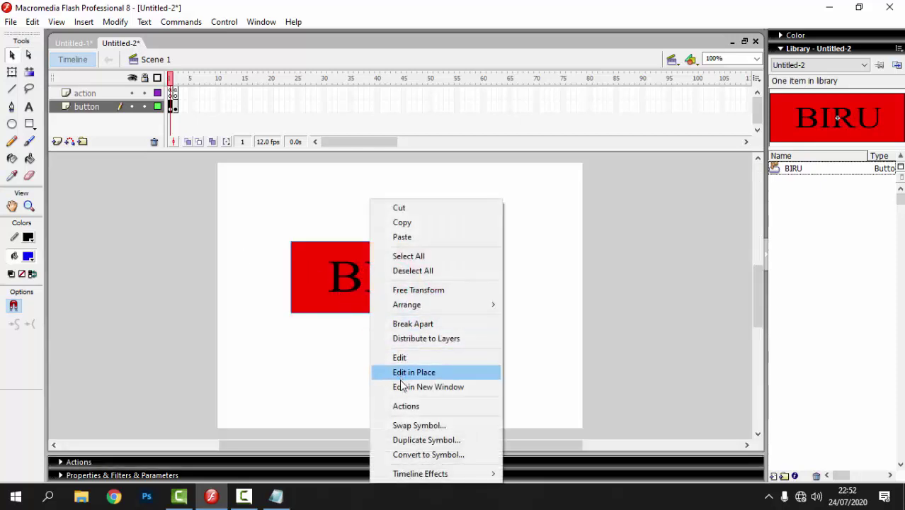
left_click(404, 406)
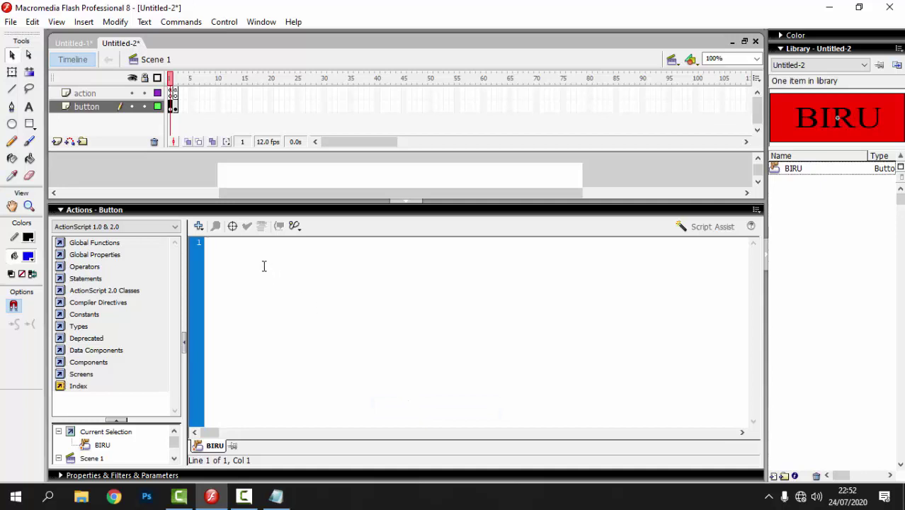
type("on ")
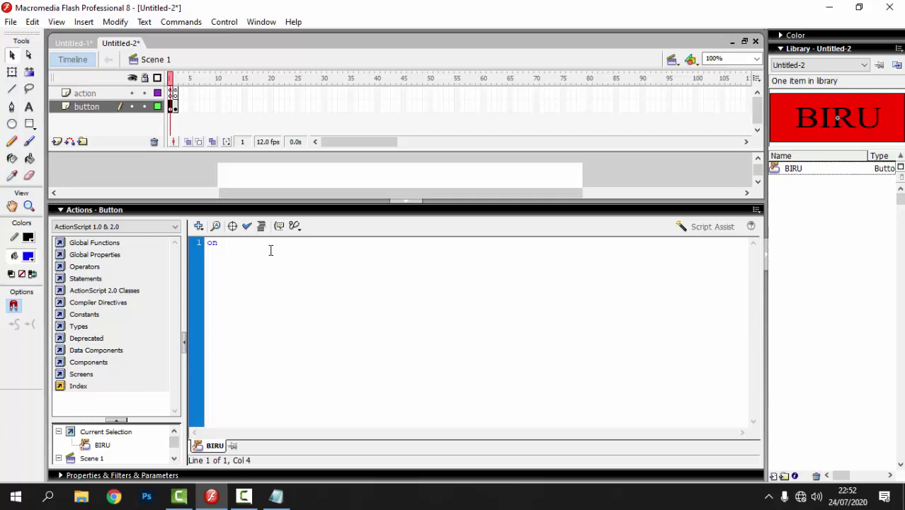
type("(")
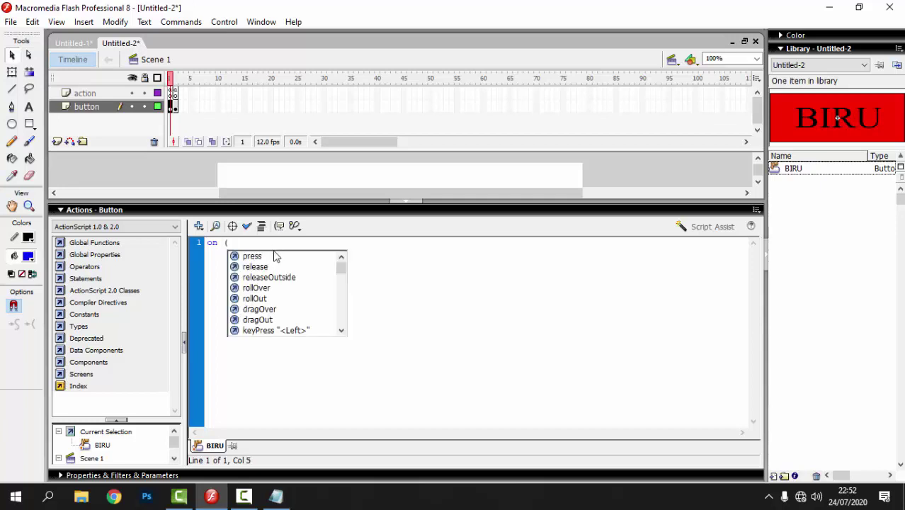
double_click(266, 268)
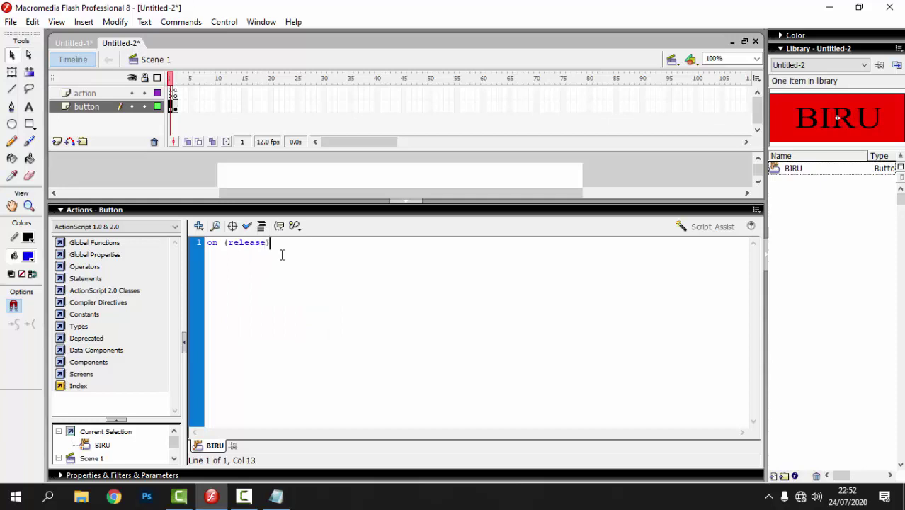
type(") {")
Fill the button's release handler with "gotoAndPlay(2);" on its own line and close it with a brace
key("Return")
key("Return")
type("goto")
type("An")
type("dPlay")
type("()")
type("2);")
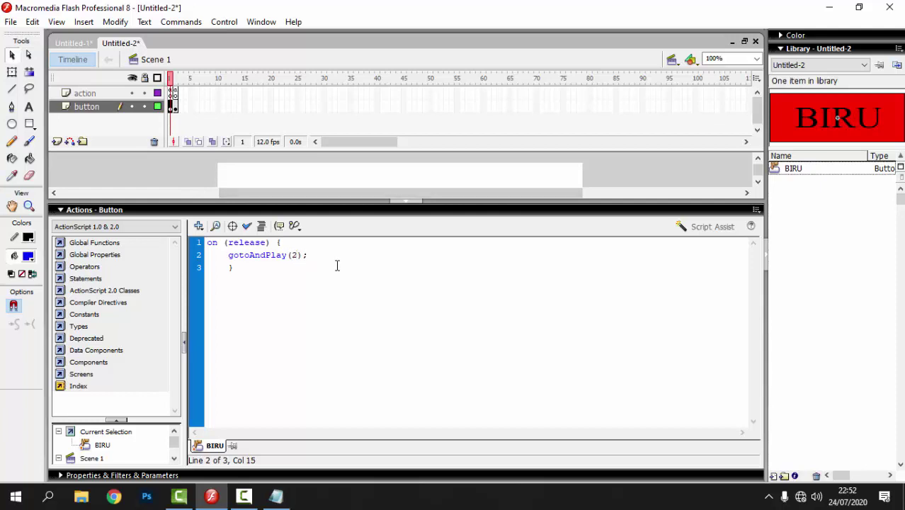
Review the button layer's frame 2 artwork and the BIRU button's script, and collapse the script editor
left_click(175, 107)
left_click(106, 210)
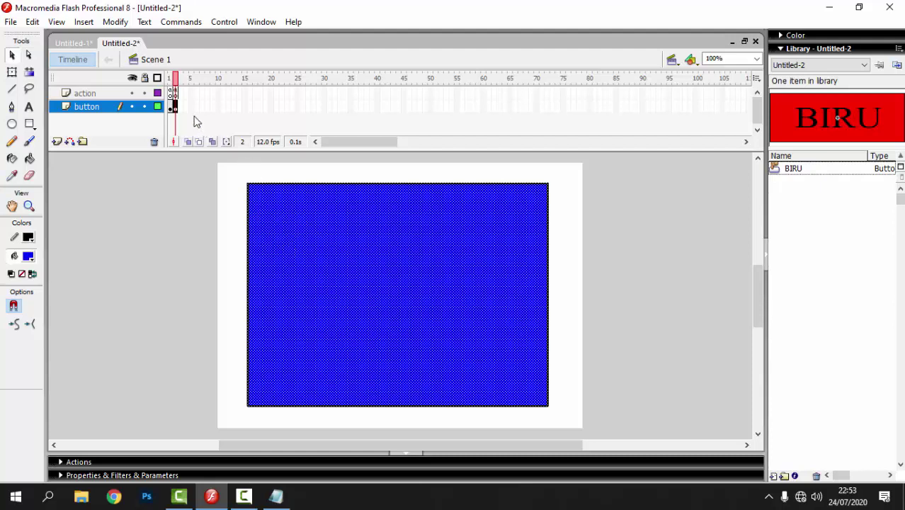
left_click(187, 107)
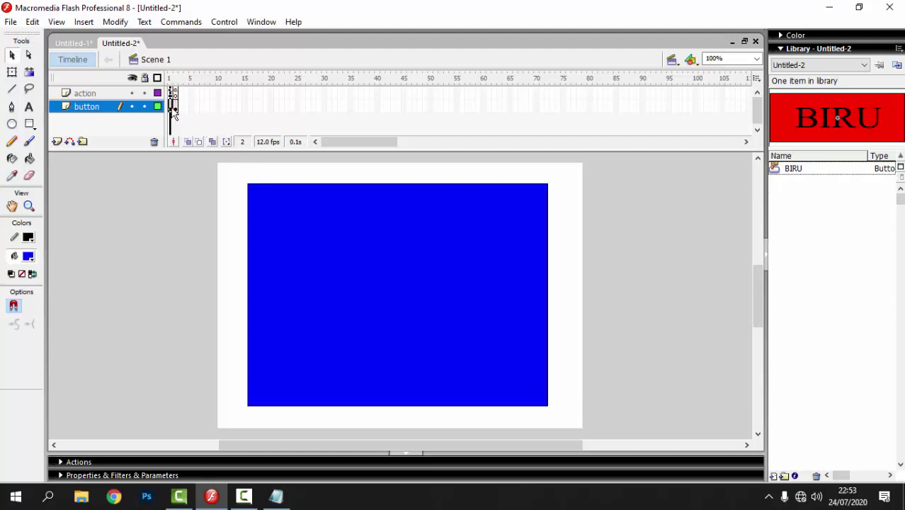
left_click(174, 107)
right_click(330, 282)
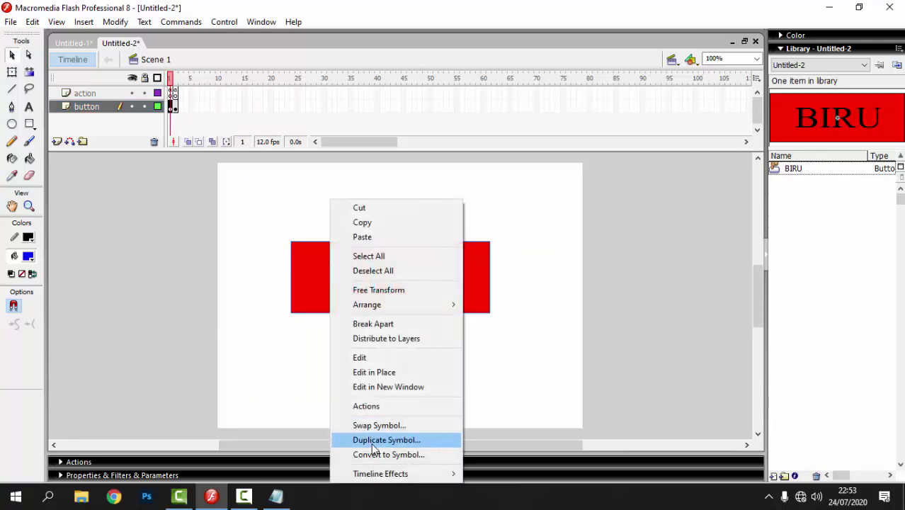
left_click(371, 405)
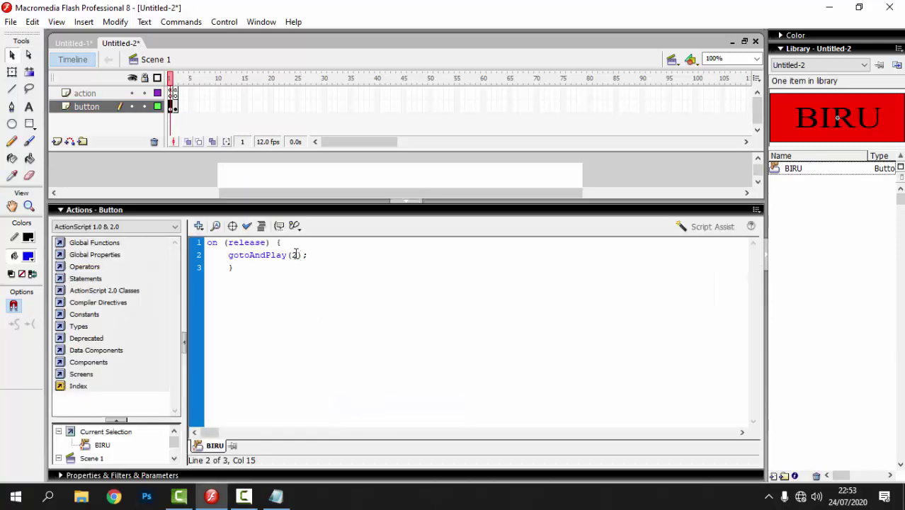
left_click(116, 211)
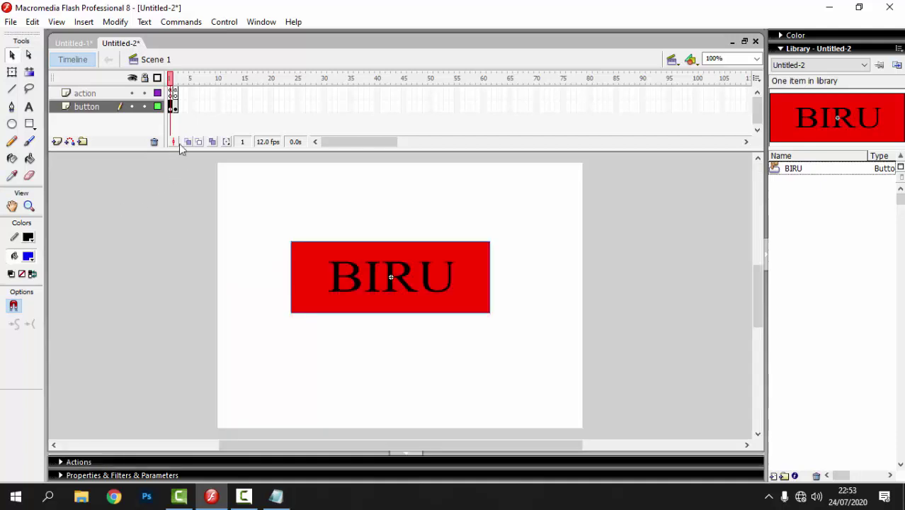
Check the button layer's artwork on frames 2 and 1, and open the script of the BIRU button
left_click(176, 106)
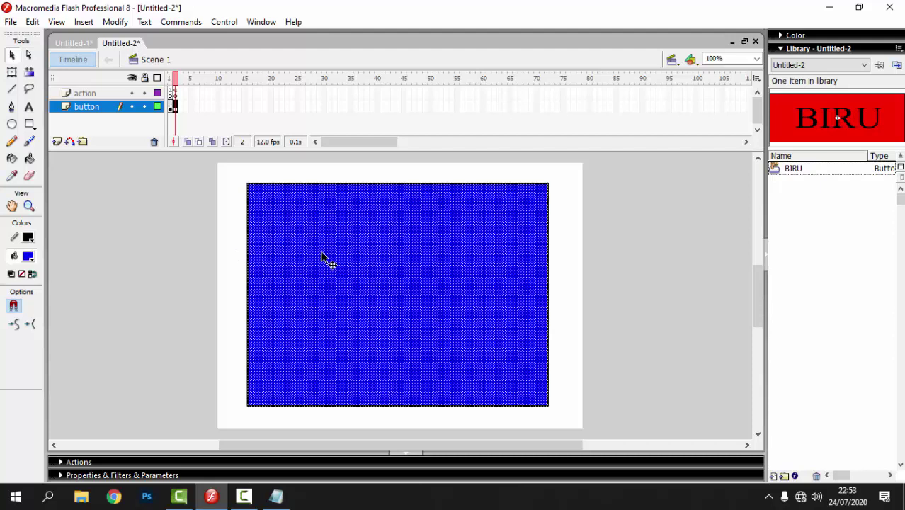
left_click(172, 106)
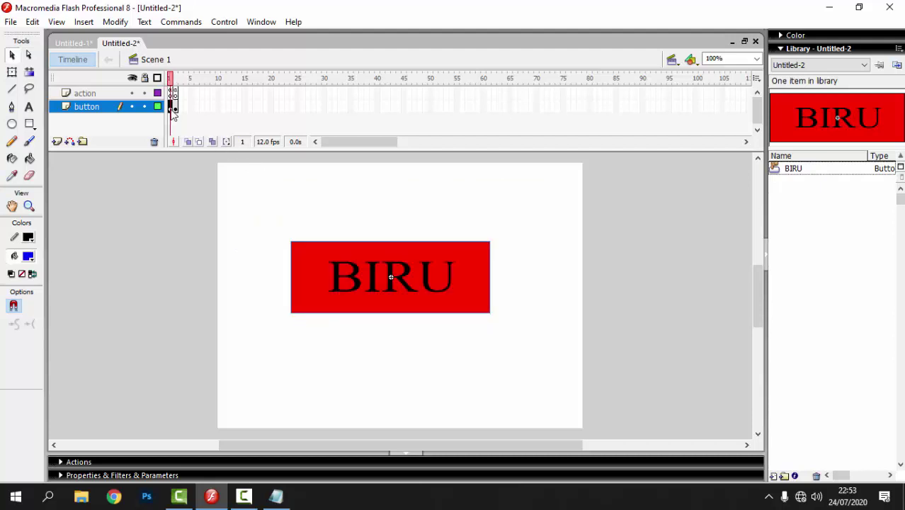
right_click(309, 287)
left_click(357, 406)
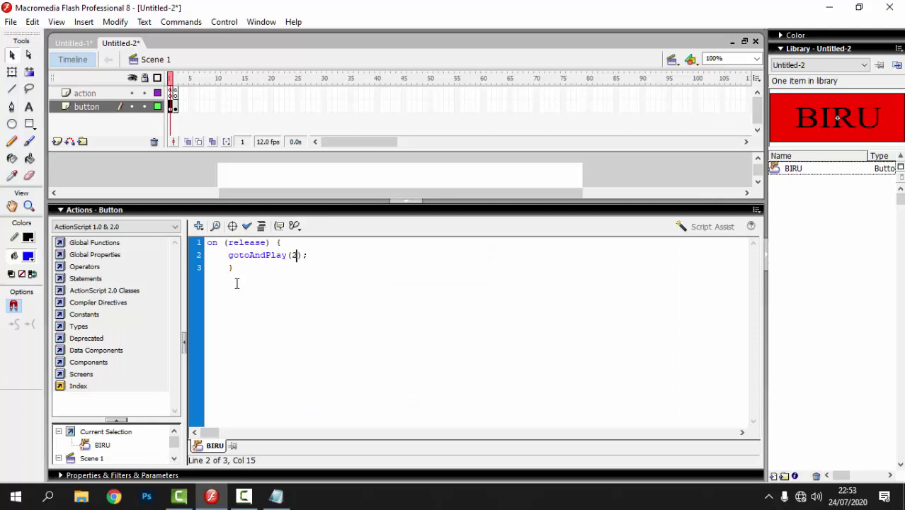
Copy the button's entire release script, switch to Notepad, replace its stop line with the script, and maximize the window
left_click_drag(263, 269, 206, 245)
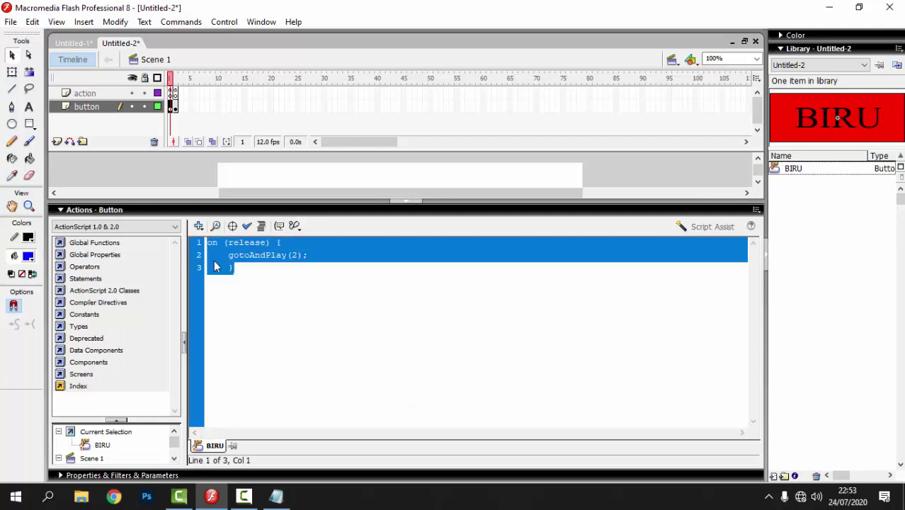
left_click(276, 496)
left_click_drag(418, 193, 108, 200)
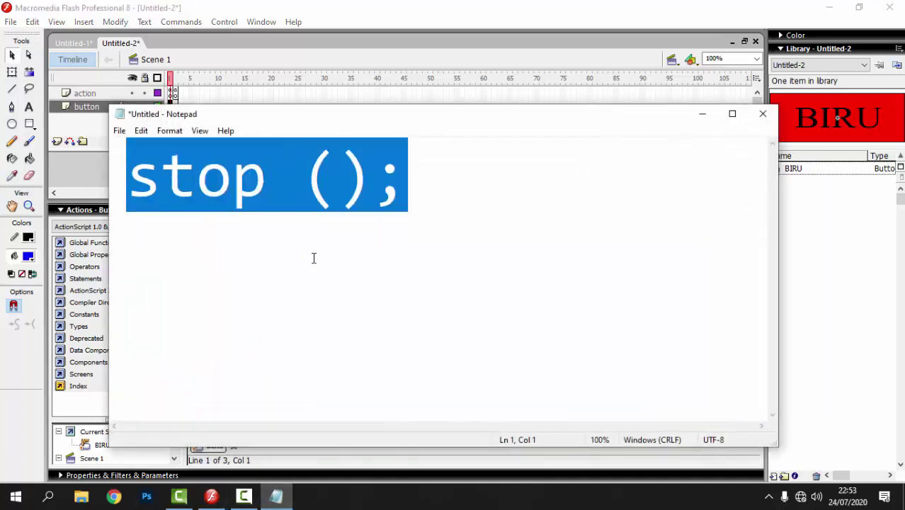
key("ctrl+v")
left_click(732, 114)
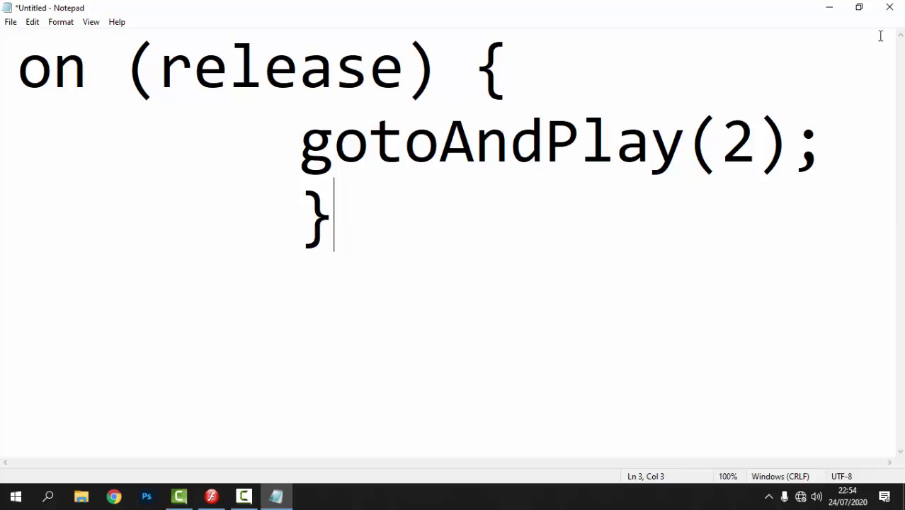
Keep the Notepad text open but minimized, return to Flash, and collapse the script editor
left_click(889, 10)
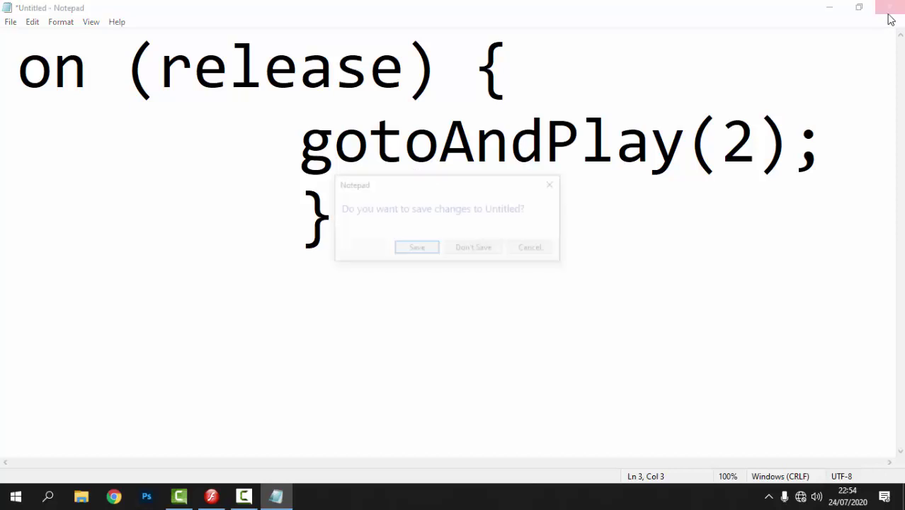
left_click(550, 184)
left_click(835, 7)
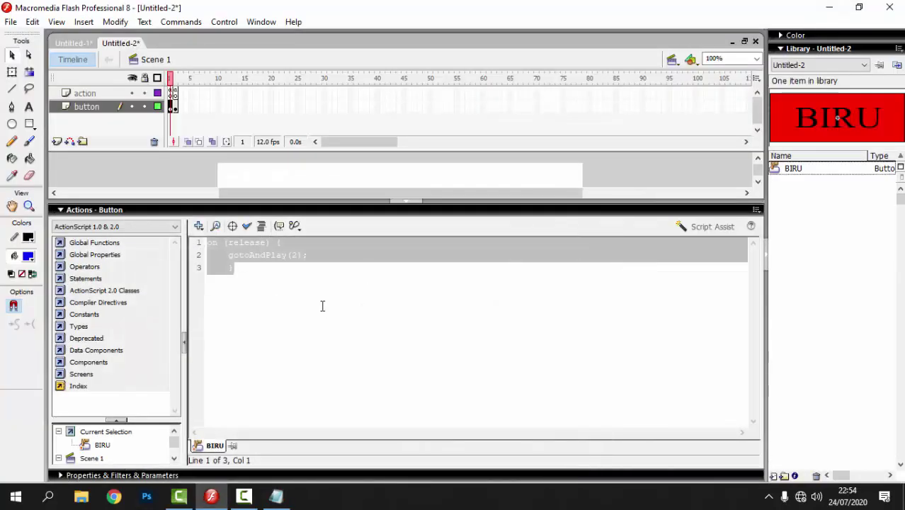
left_click(129, 211)
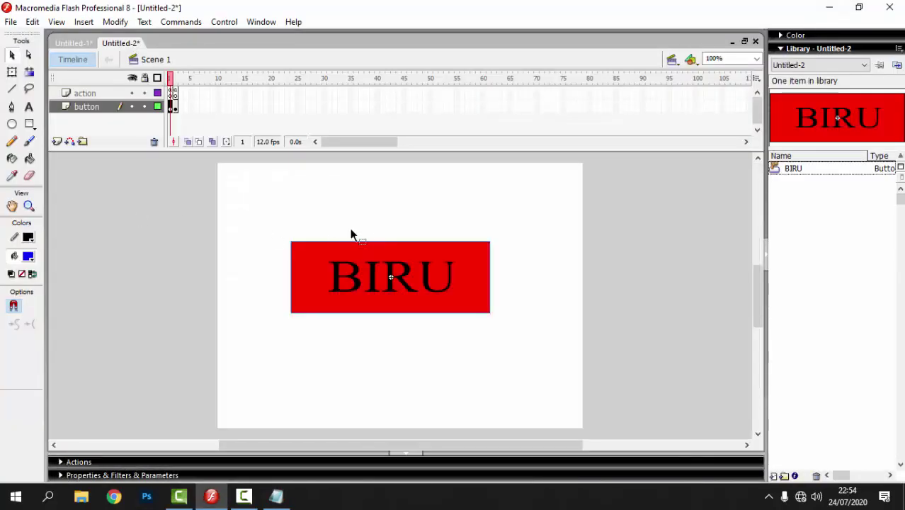
Test the Untitled-2 movie twice, using the BIRU button in each preview to jump to frame 2
key("ctrl+Return")
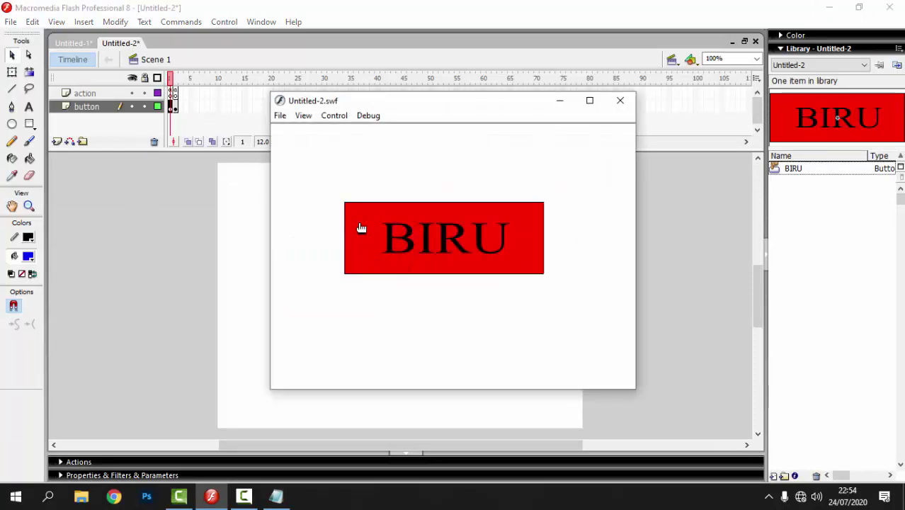
left_click(459, 257)
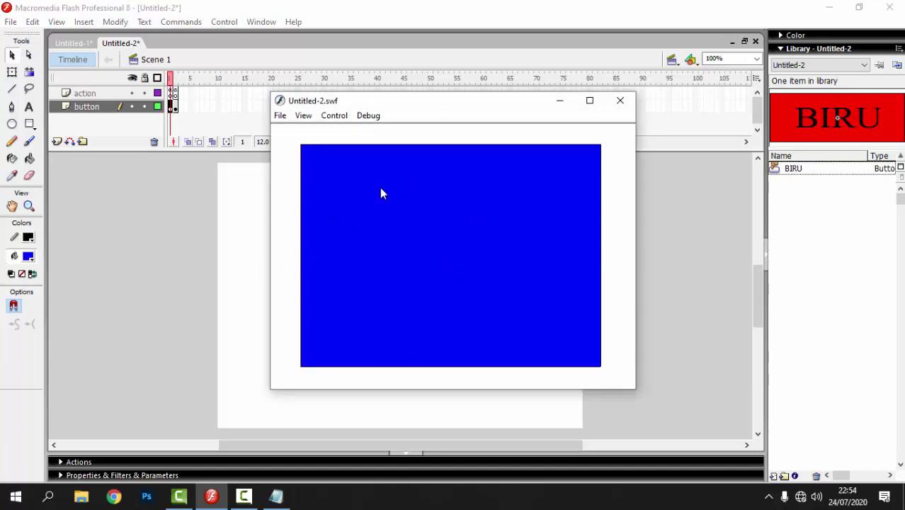
left_click(620, 101)
key("ctrl+Return")
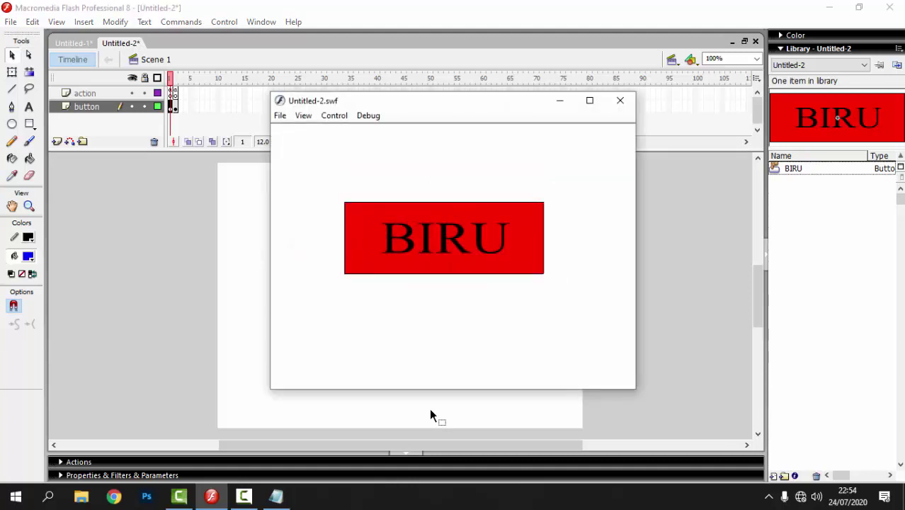
left_click(454, 225)
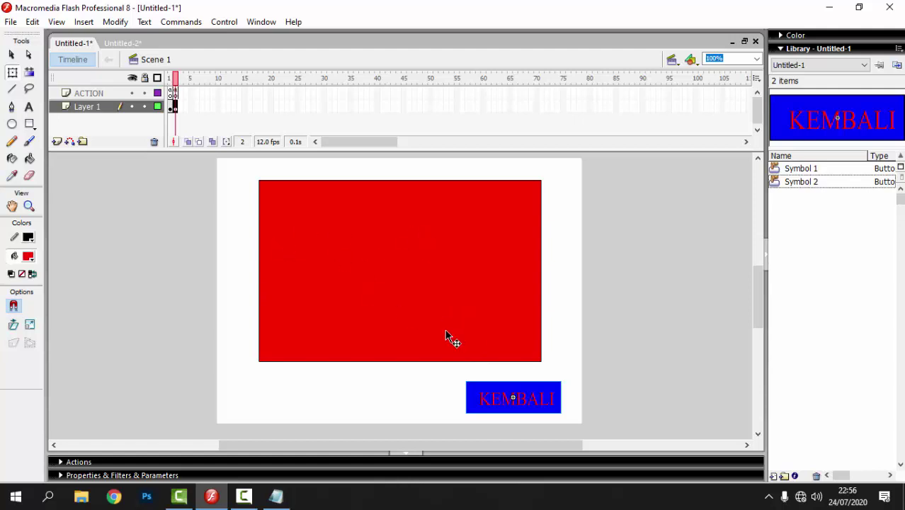
Test the Untitled-1 movie, alternating repeatedly between its two frames with the MERAH and KEMBALI buttons
key("ctrl+Return")
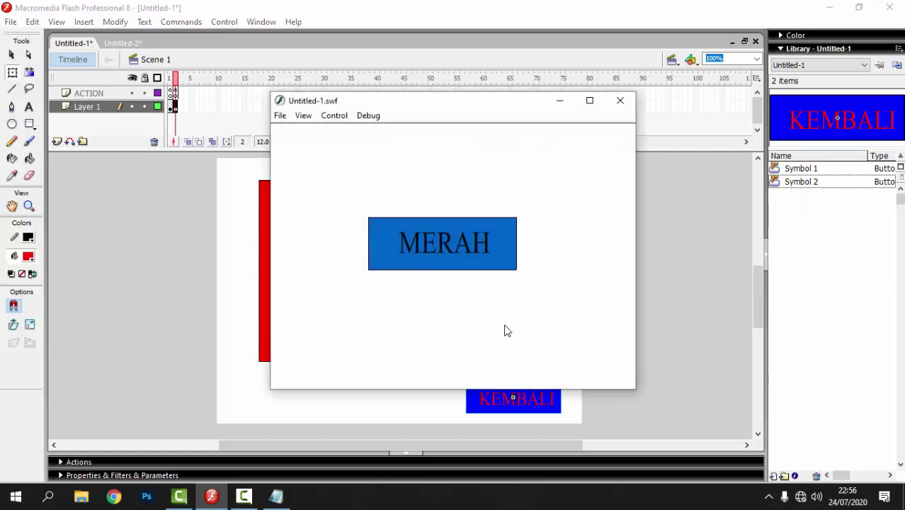
left_click(482, 259)
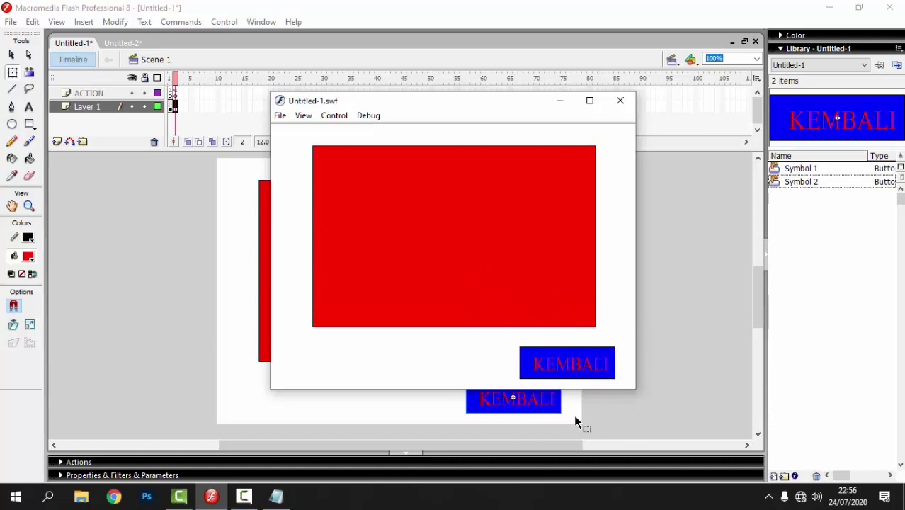
left_click(576, 366)
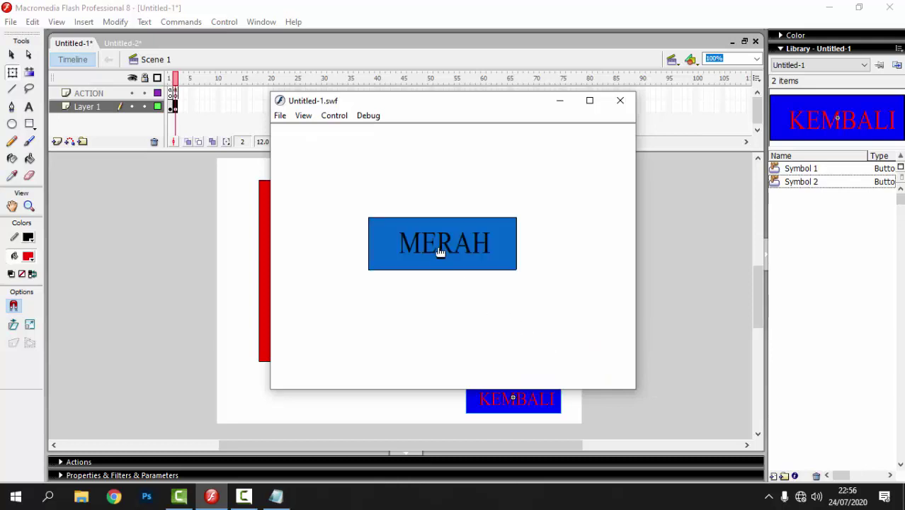
left_click(440, 252)
left_click(552, 369)
left_click(461, 253)
left_click(581, 362)
left_click(471, 255)
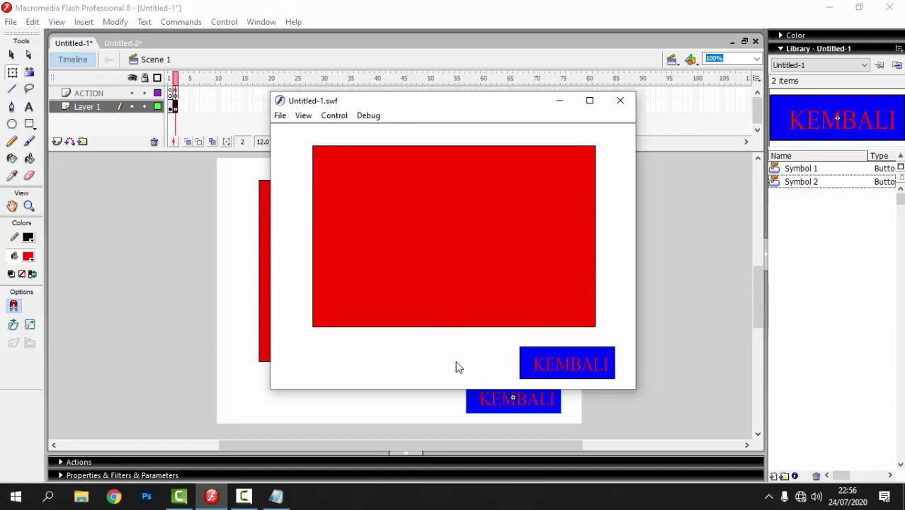
left_click(571, 361)
left_click(461, 242)
left_click(574, 371)
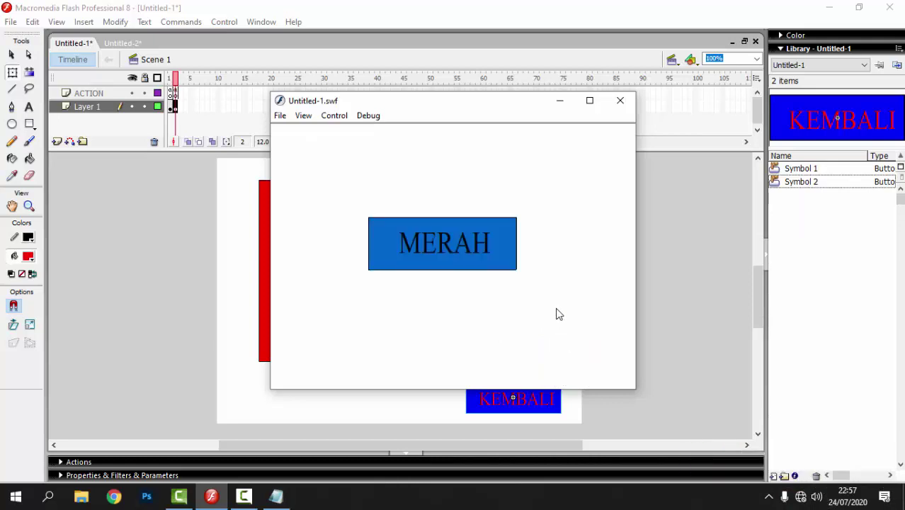
left_click(463, 246)
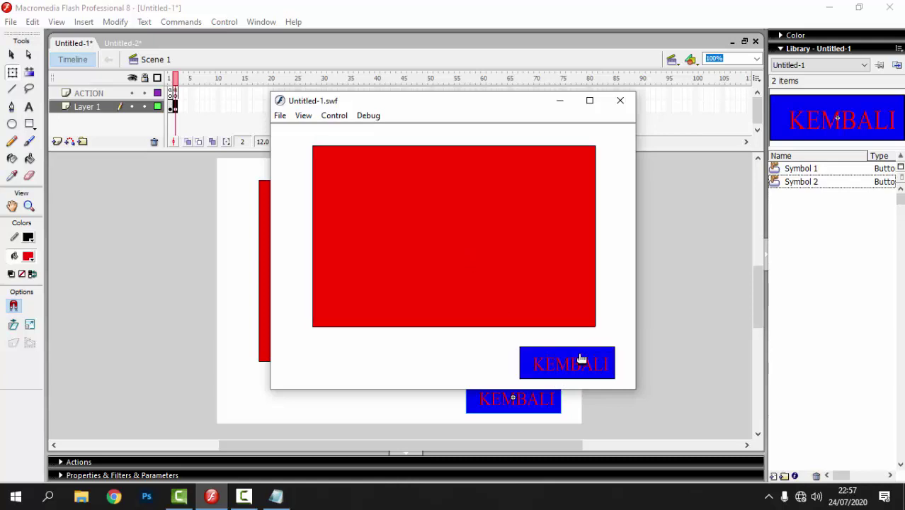
left_click(540, 363)
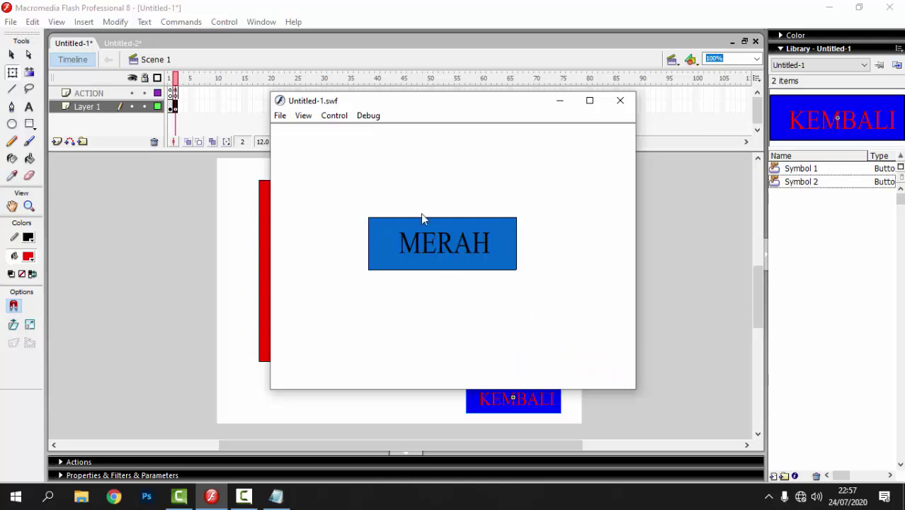
left_click(460, 245)
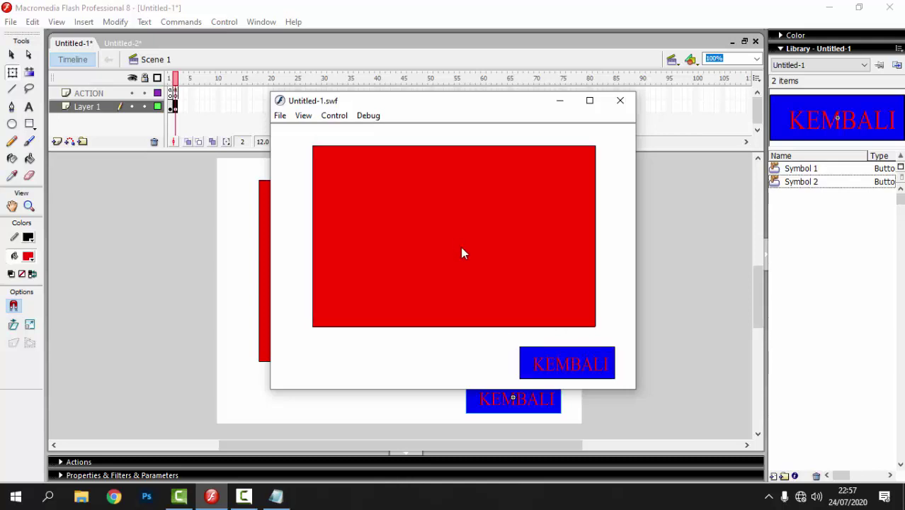
left_click(549, 367)
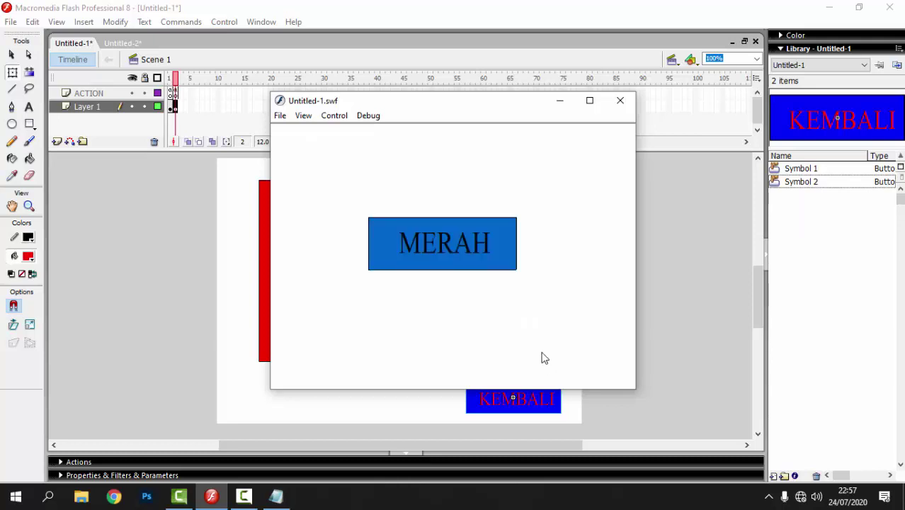
left_click(468, 252)
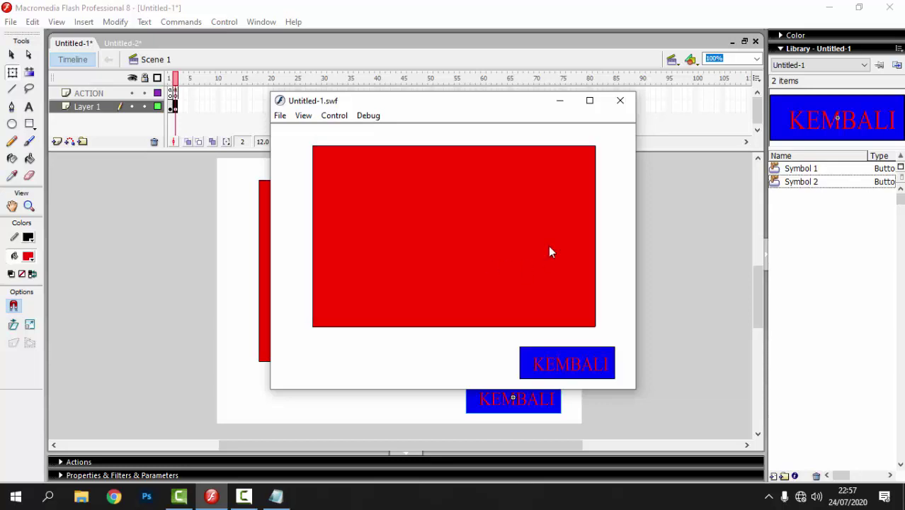
left_click(566, 370)
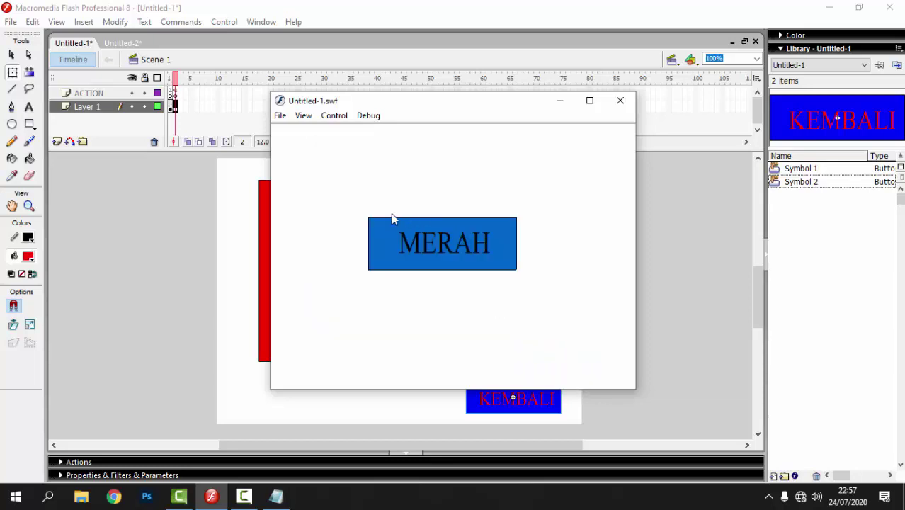